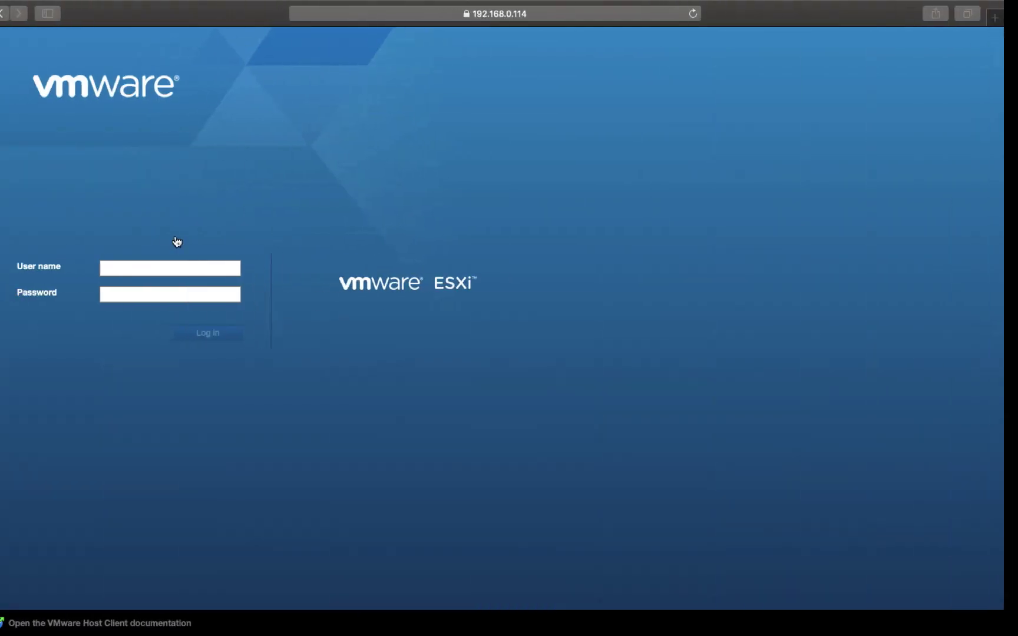
- Sign in to the ESXi host with the saved root credentials
{"action": "left_click", "coordinate": [159, 267]}
{"action": "left_click", "coordinate": [154, 290]}
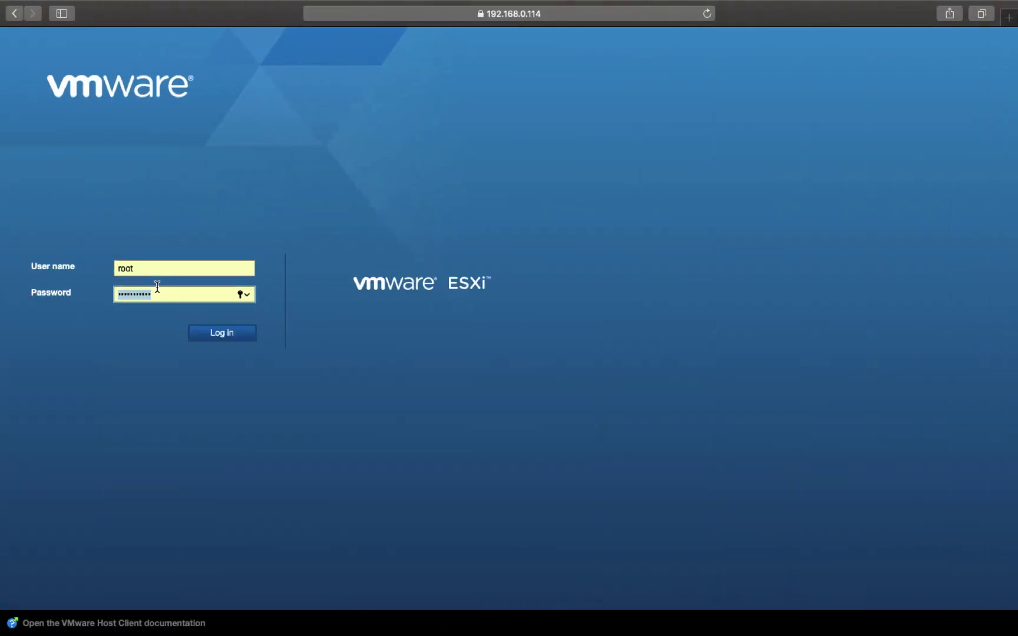
{"action": "left_click", "coordinate": [220, 335]}
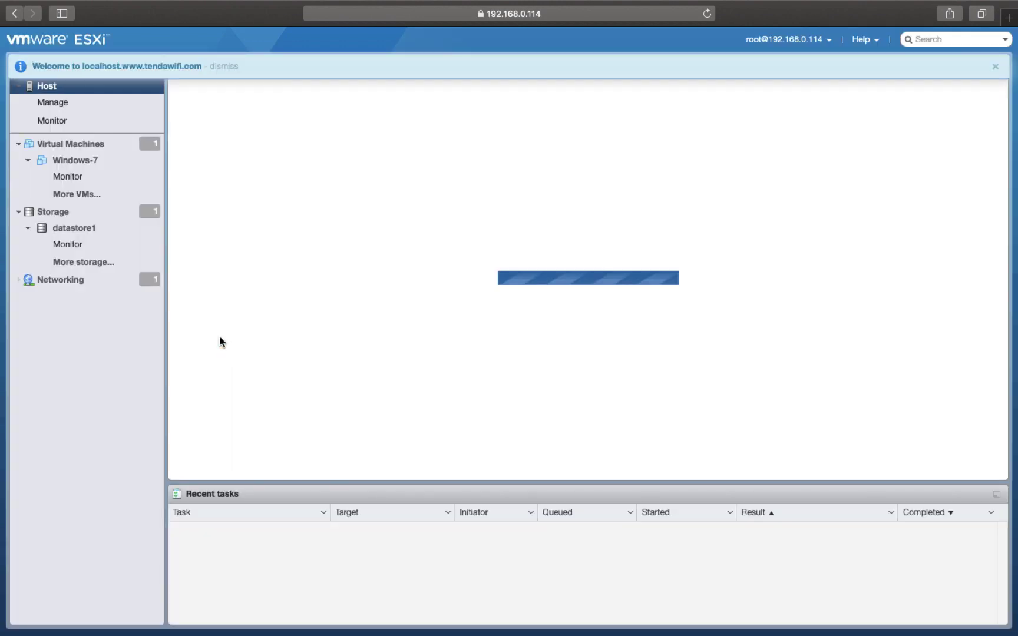
- Collapse the Navigator's Windows-7, virtual machines, datastore1 and storage nodes, then show Virtual Machines
{"action": "left_click", "coordinate": [28, 160]}
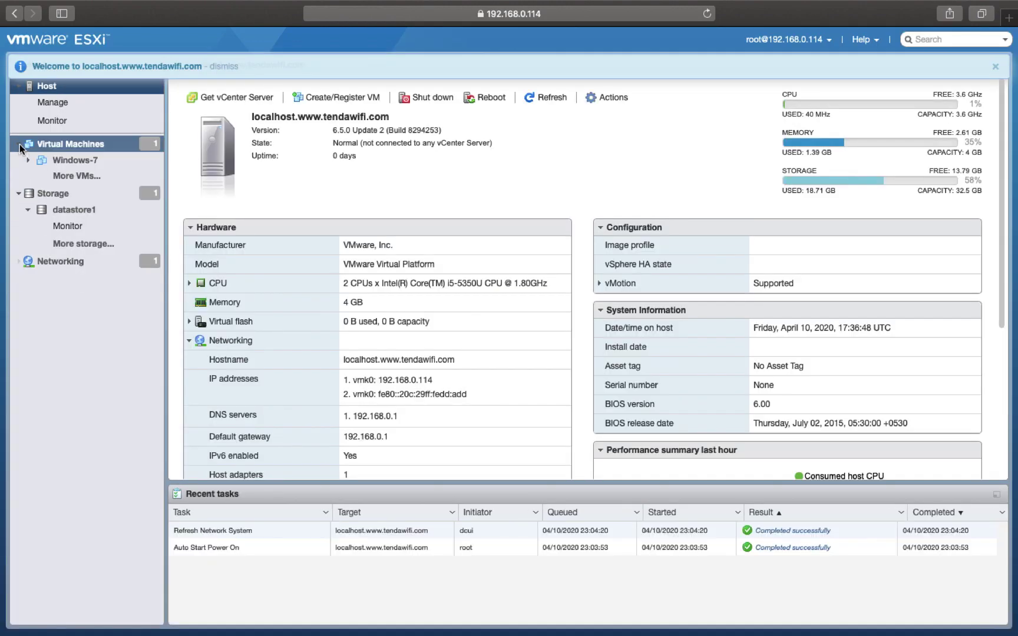
{"action": "left_click", "coordinate": [19, 145]}
{"action": "left_click", "coordinate": [29, 174]}
{"action": "left_click", "coordinate": [21, 160]}
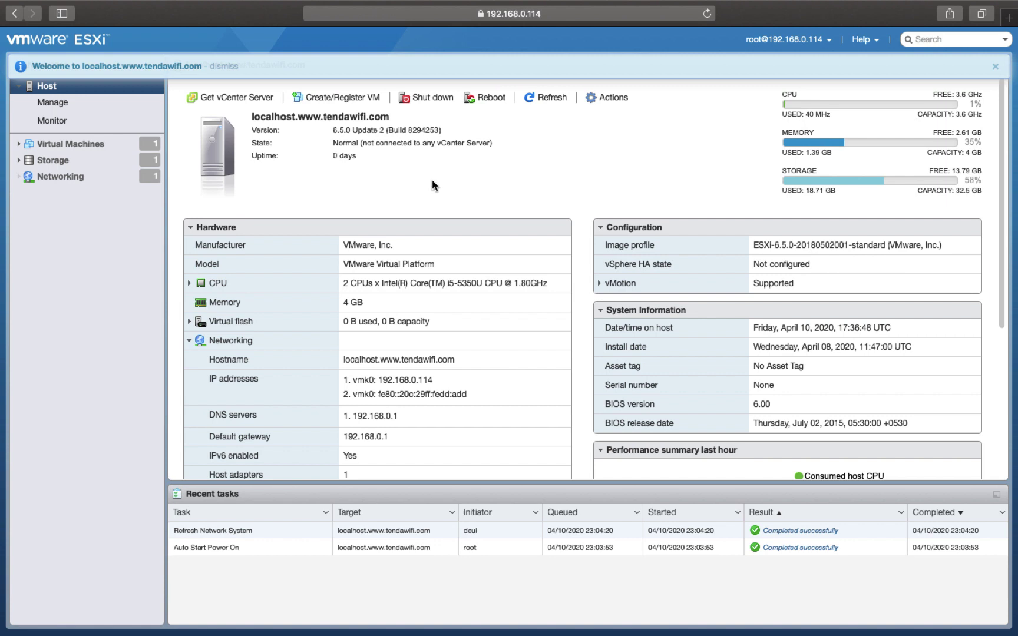
{"action": "left_click", "coordinate": [69, 145]}
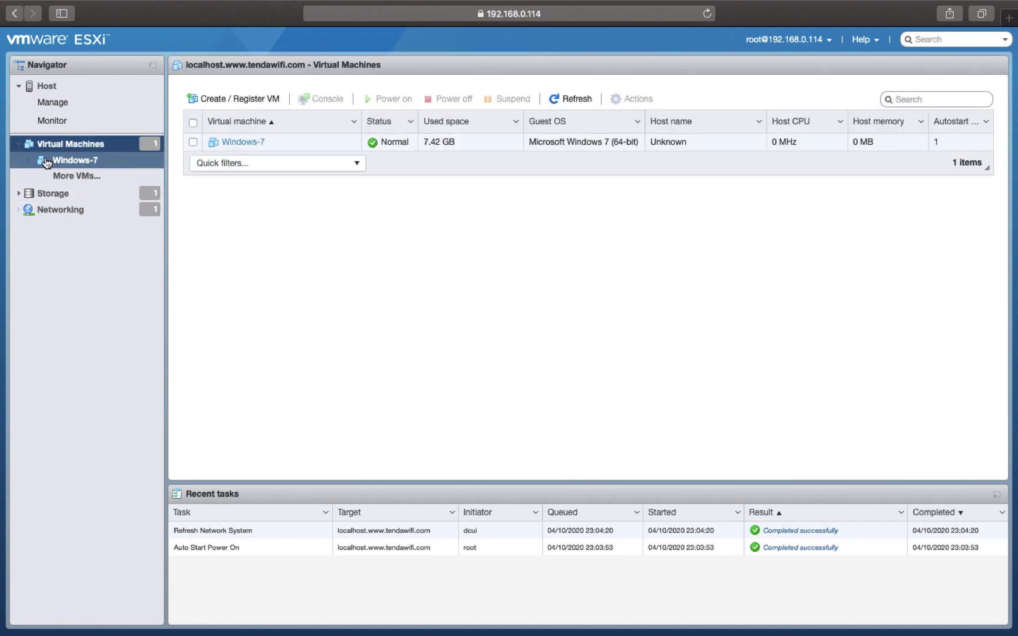
- Start a new VM named Win-7 with guest OS Microsoft Windows 7 (64-bit)
{"action": "right_click", "coordinate": [70, 149]}
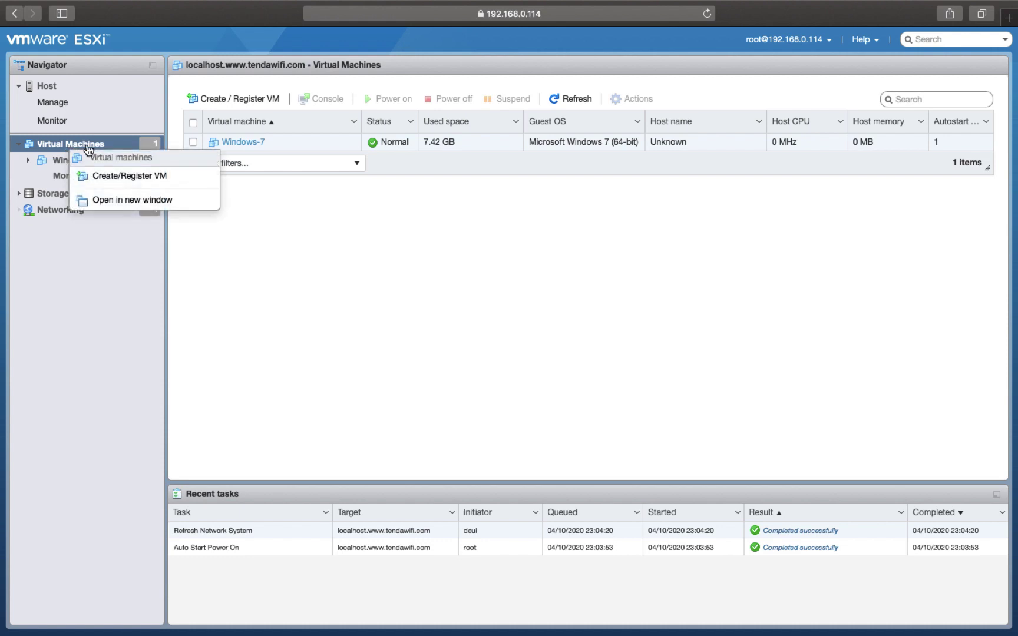
{"action": "left_click", "coordinate": [120, 176]}
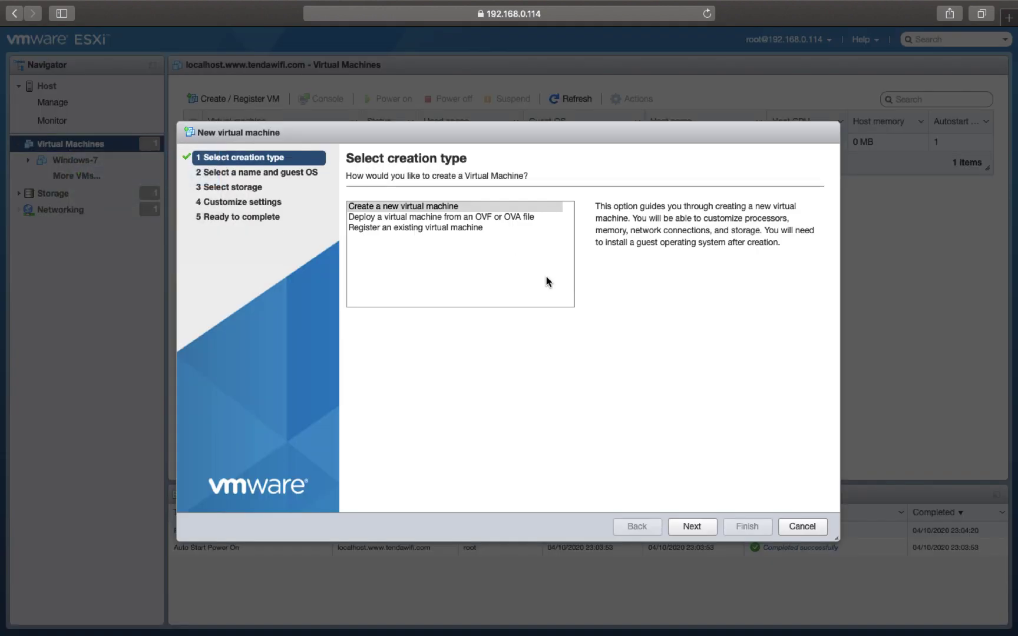
{"action": "left_click", "coordinate": [701, 526]}
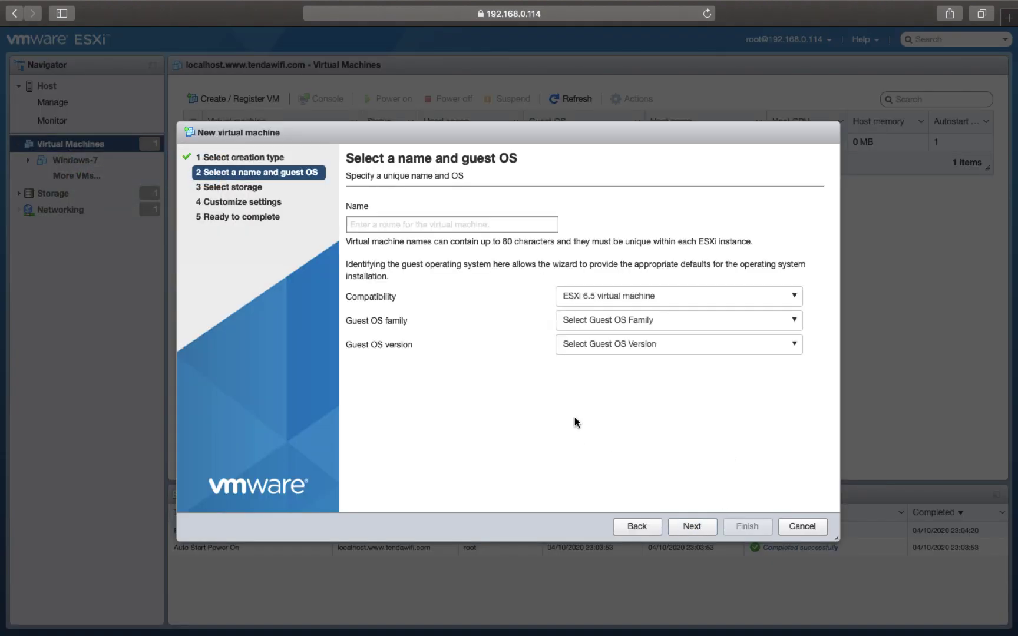
{"action": "type", "text": "Win-"}
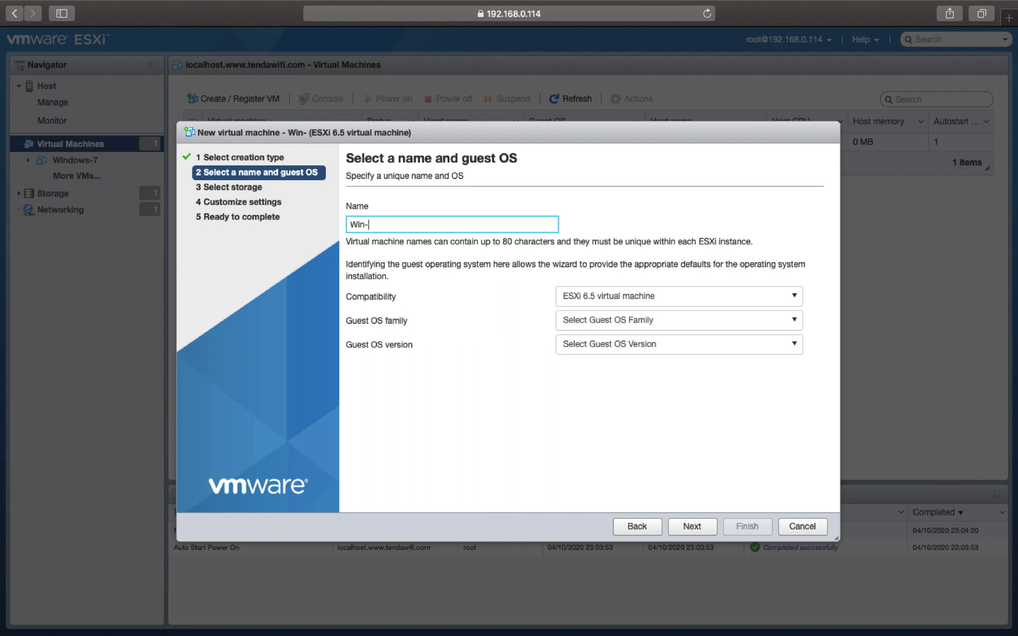
{"action": "type", "text": "7"}
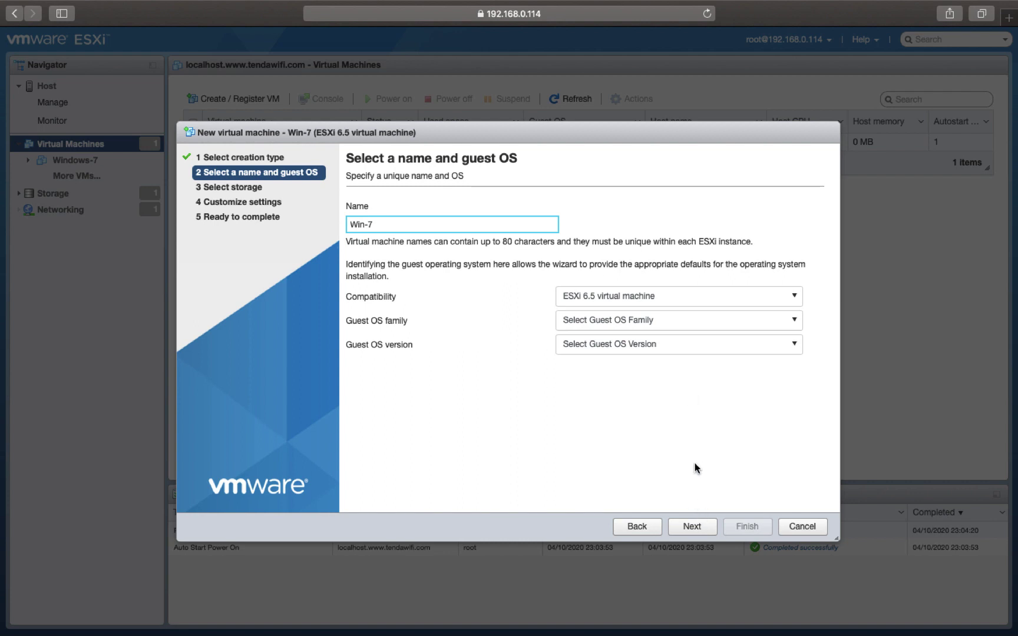
{"action": "left_click", "coordinate": [664, 324]}
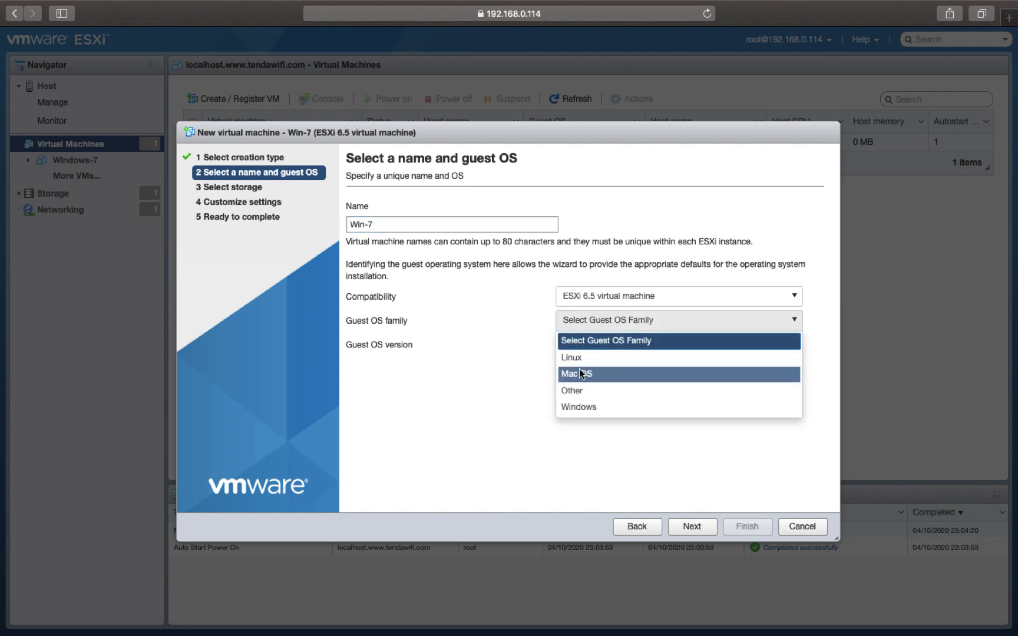
{"action": "left_click", "coordinate": [587, 407]}
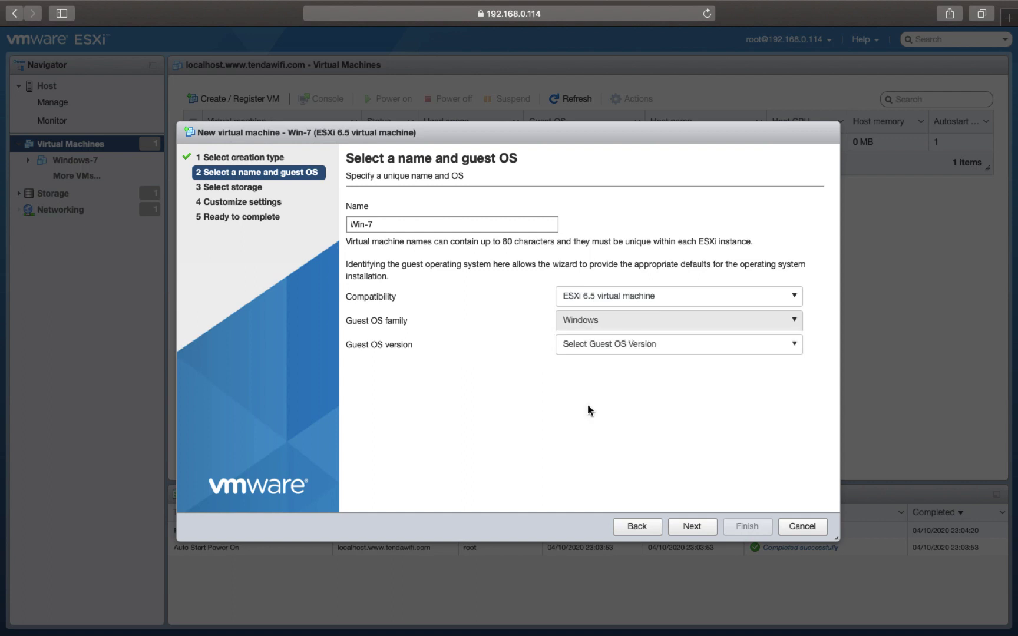
{"action": "left_click", "coordinate": [647, 345]}
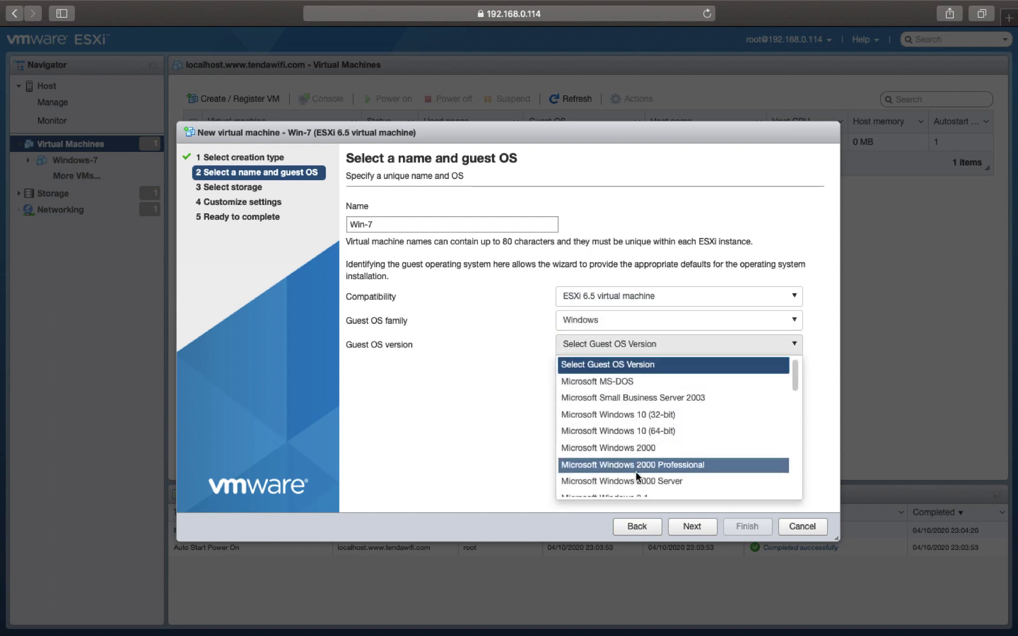
{"action": "scroll", "coordinate": [636, 472], "scroll_direction": "down", "scroll_amount": 4}
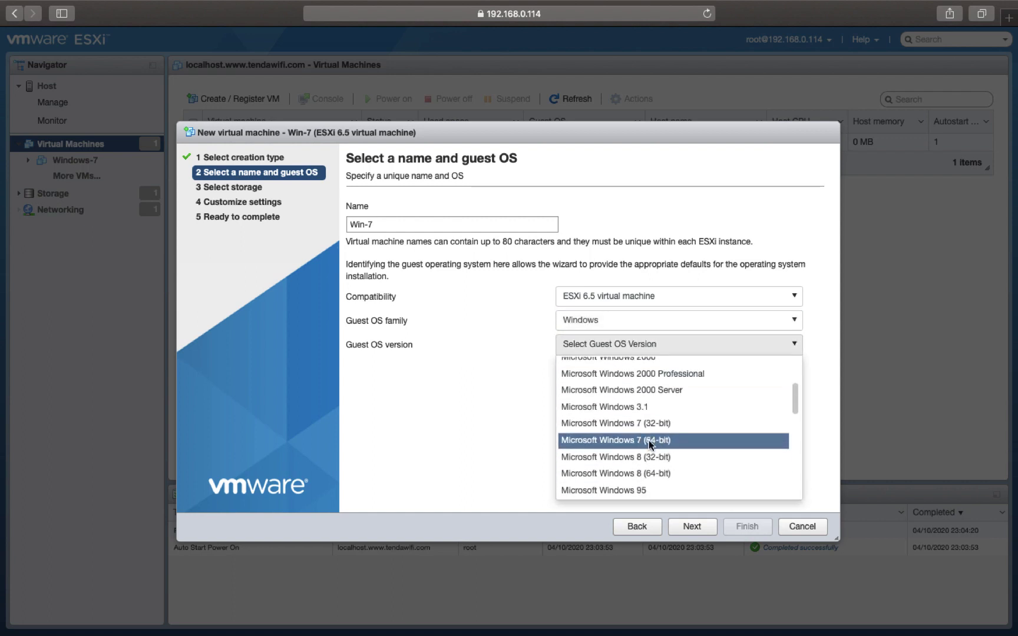
{"action": "left_click", "coordinate": [650, 442]}
- Keep datastore1, give Win-7 a 12 GB thin-provisioned disk, and finish creating it
{"action": "left_click", "coordinate": [692, 527]}
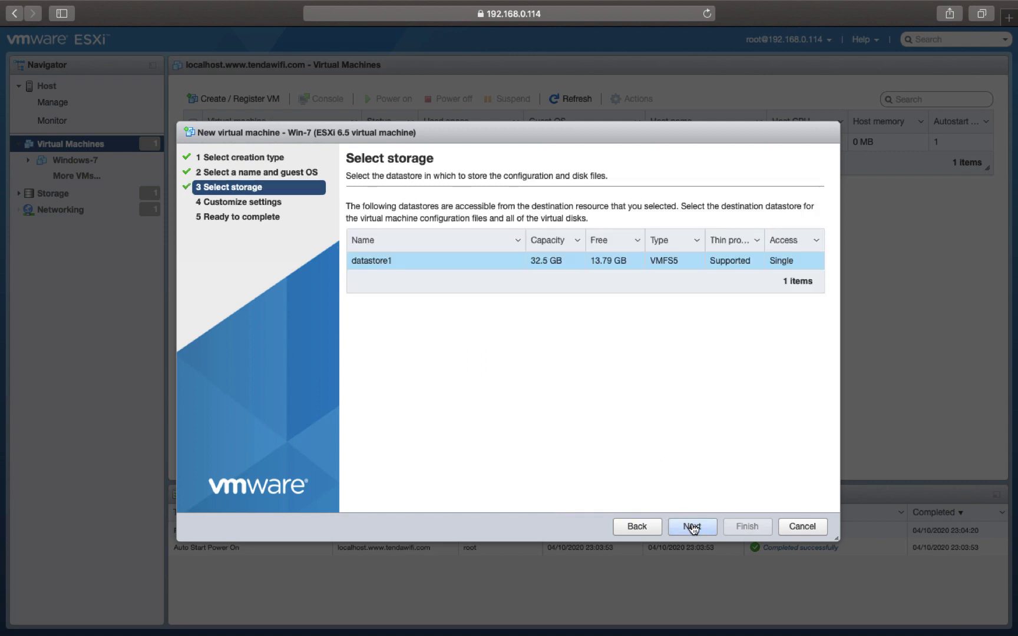
{"action": "left_click", "coordinate": [693, 528]}
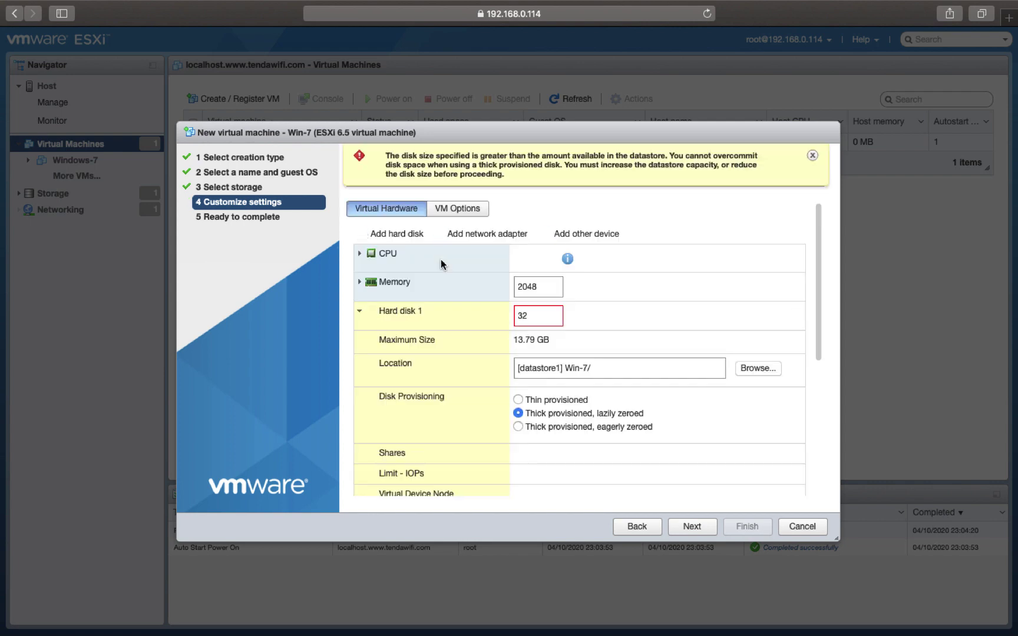
{"action": "double_click", "coordinate": [534, 317]}
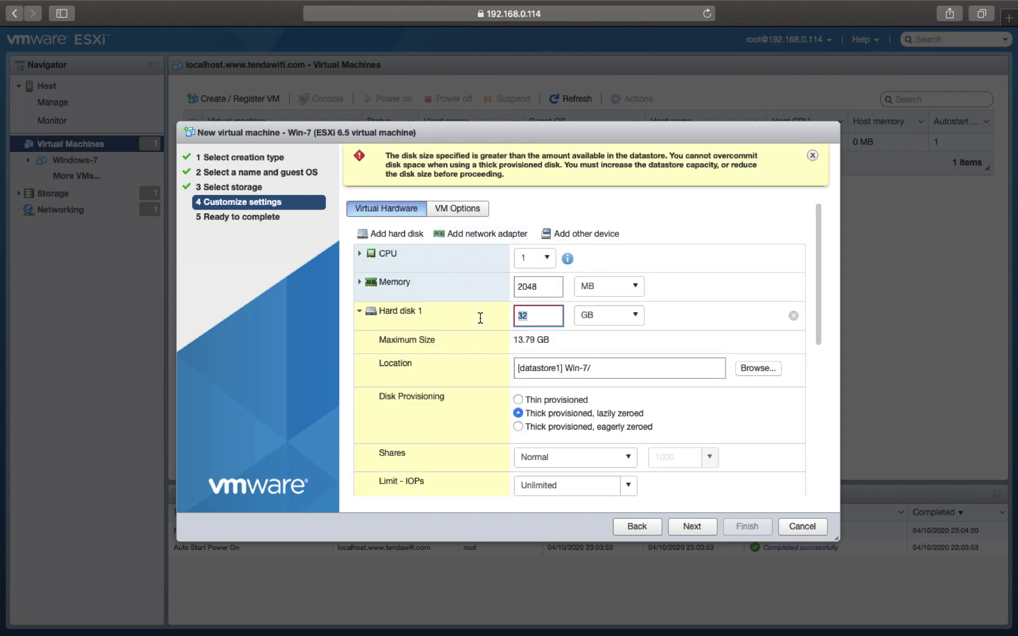
{"action": "type", "text": "12"}
{"action": "left_click", "coordinate": [675, 327]}
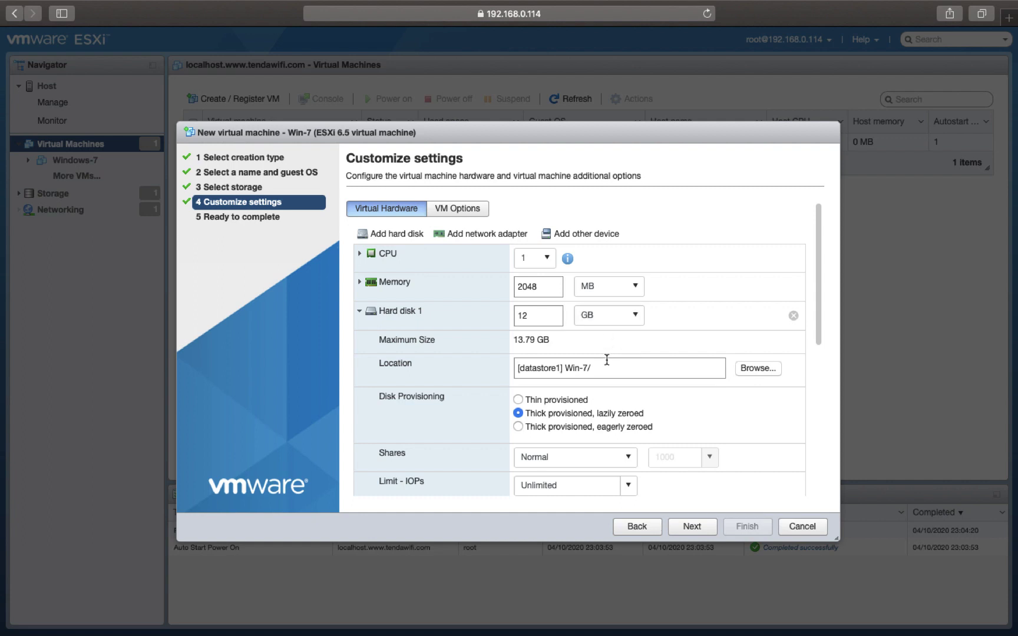
{"action": "right_click", "coordinate": [532, 400]}
{"action": "left_click", "coordinate": [519, 401]}
{"action": "left_click", "coordinate": [519, 400]}
{"action": "left_click", "coordinate": [692, 526]}
{"action": "left_click", "coordinate": [730, 529]}
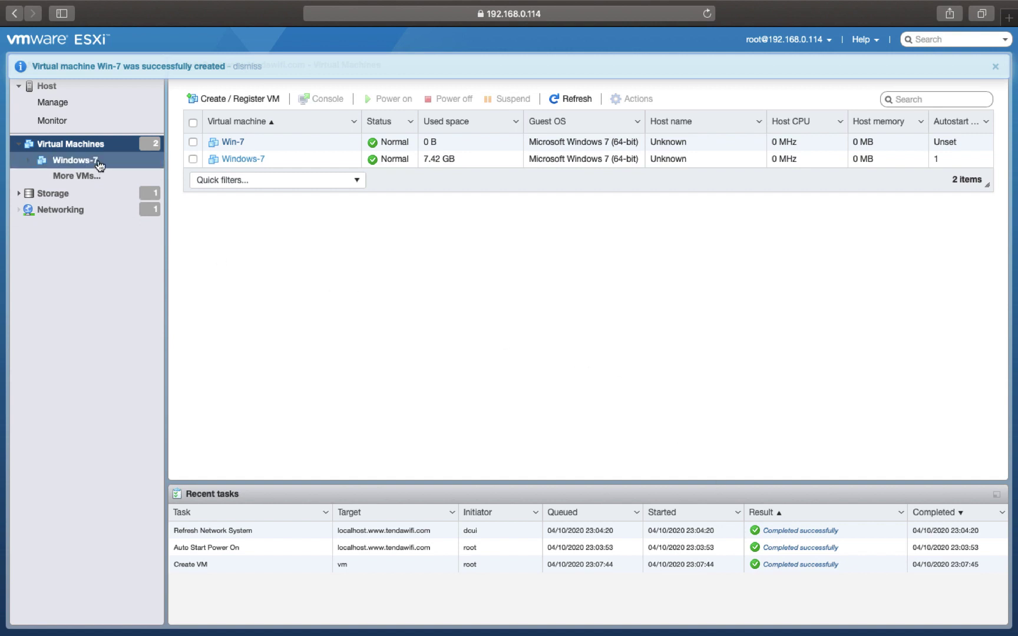
- Expand the Windows-7 navigator entry and refresh the virtual machines list
{"action": "left_click", "coordinate": [27, 160]}
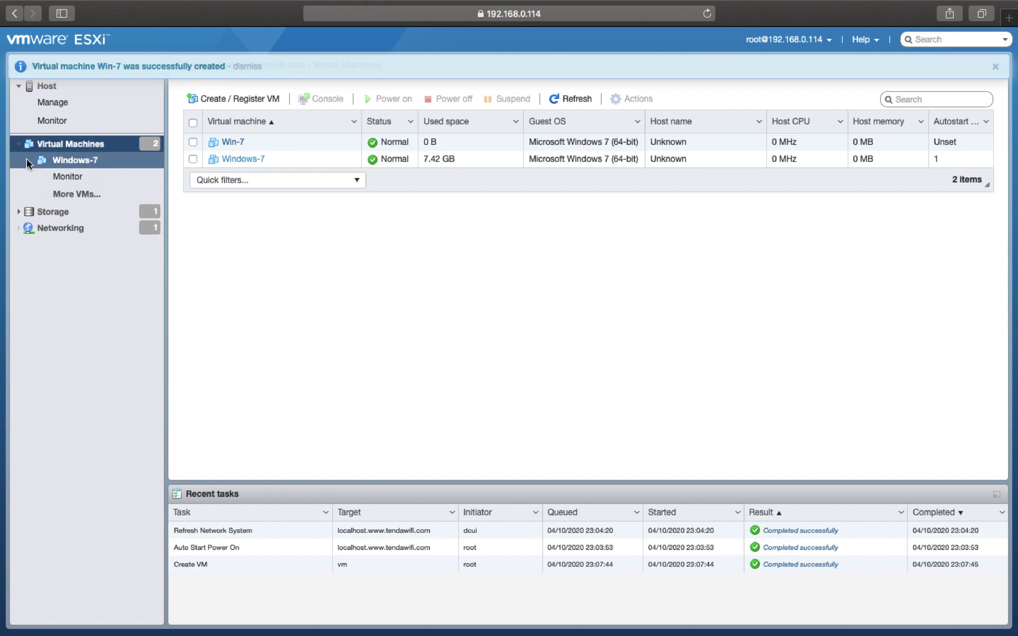
{"action": "right_click", "coordinate": [66, 145]}
{"action": "left_click", "coordinate": [269, 274]}
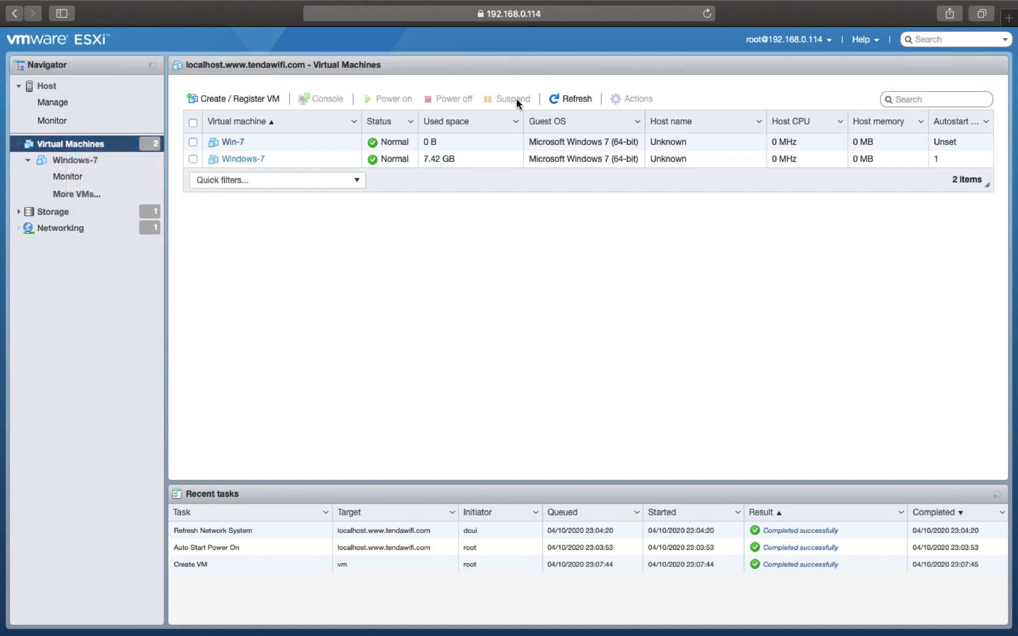
{"action": "left_click", "coordinate": [575, 105]}
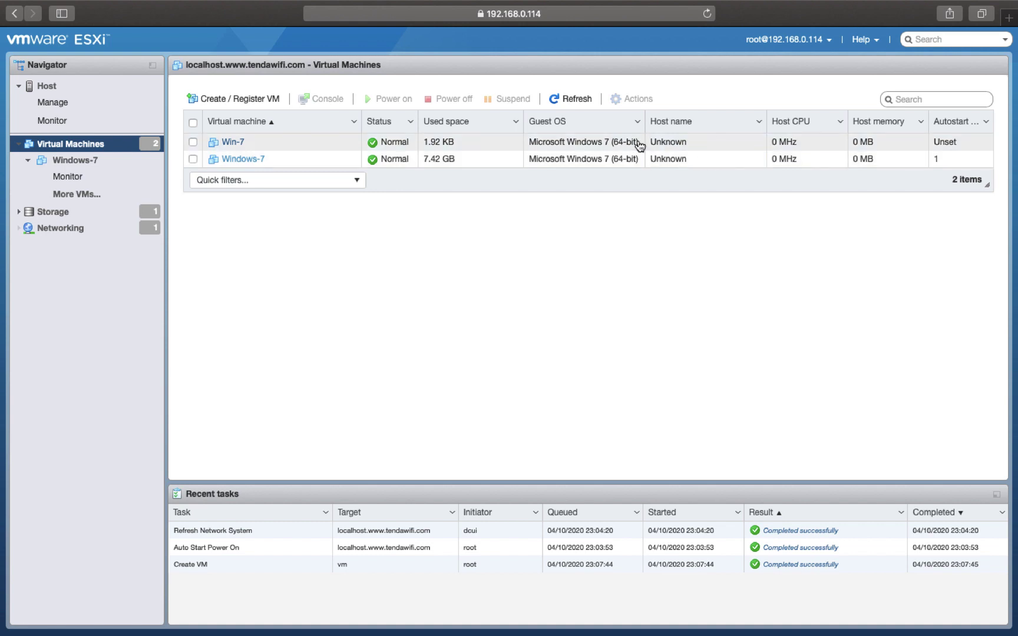
- Power on the Win-7 VM and open its console window
{"action": "left_click", "coordinate": [233, 144]}
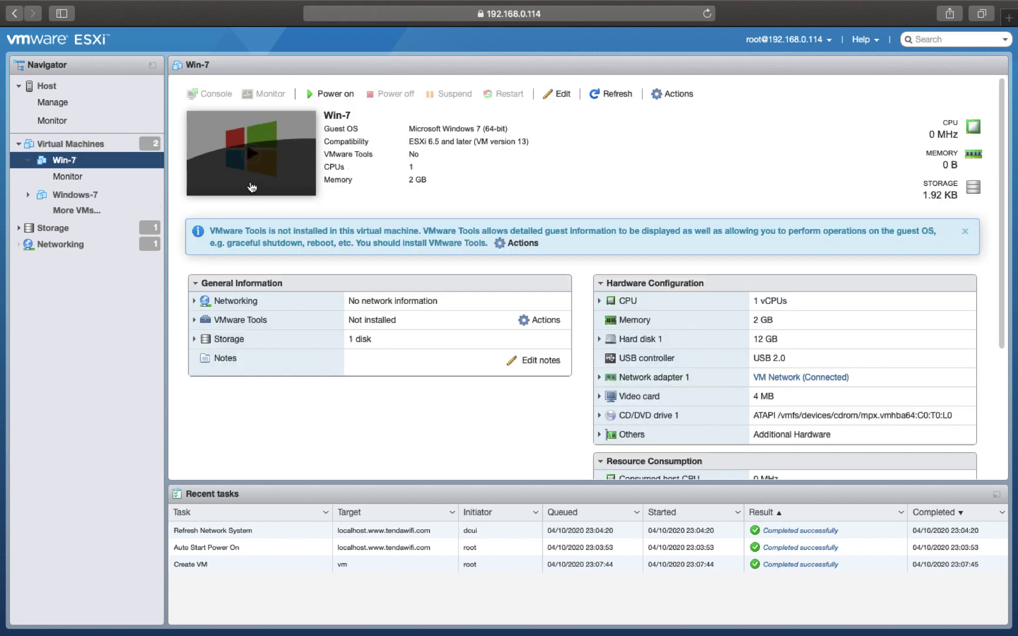
{"action": "left_click", "coordinate": [252, 157]}
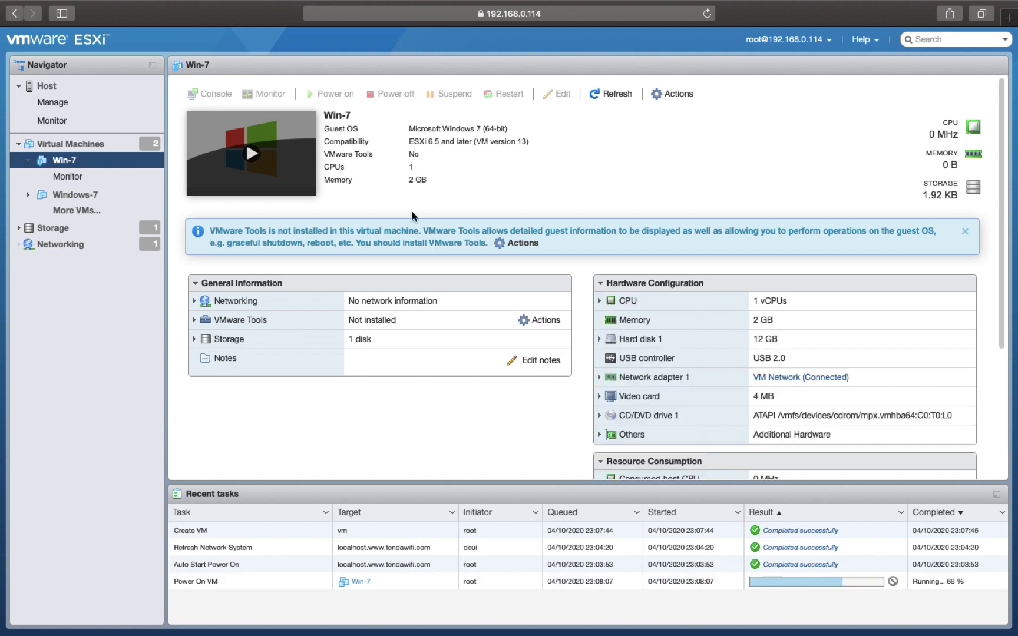
{"action": "left_click", "coordinate": [276, 158]}
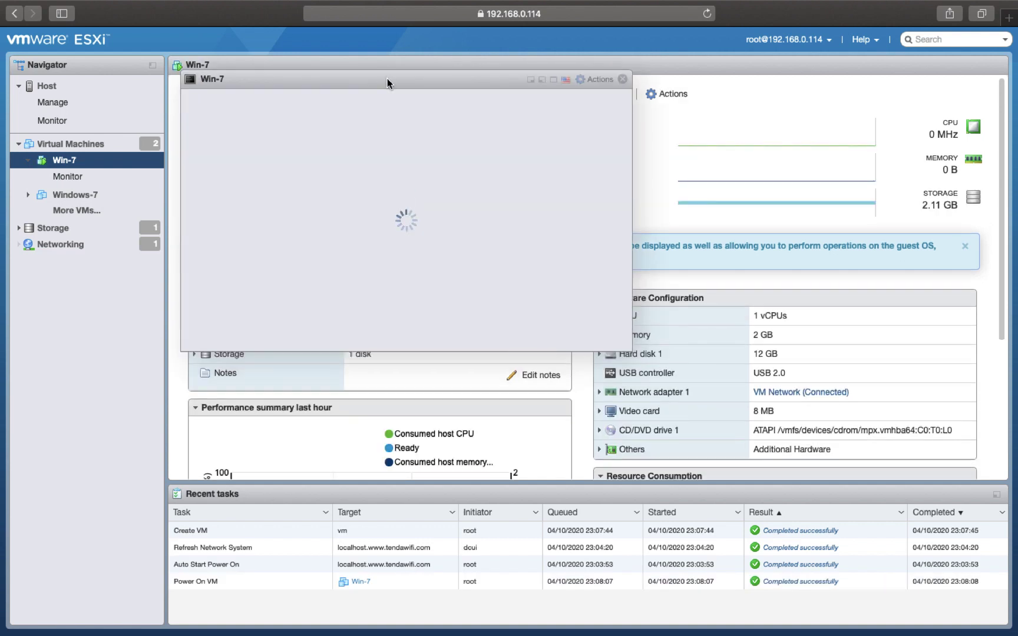
{"action": "left_click_drag", "start_coordinate": [387, 79], "coordinate": [258, 125]}
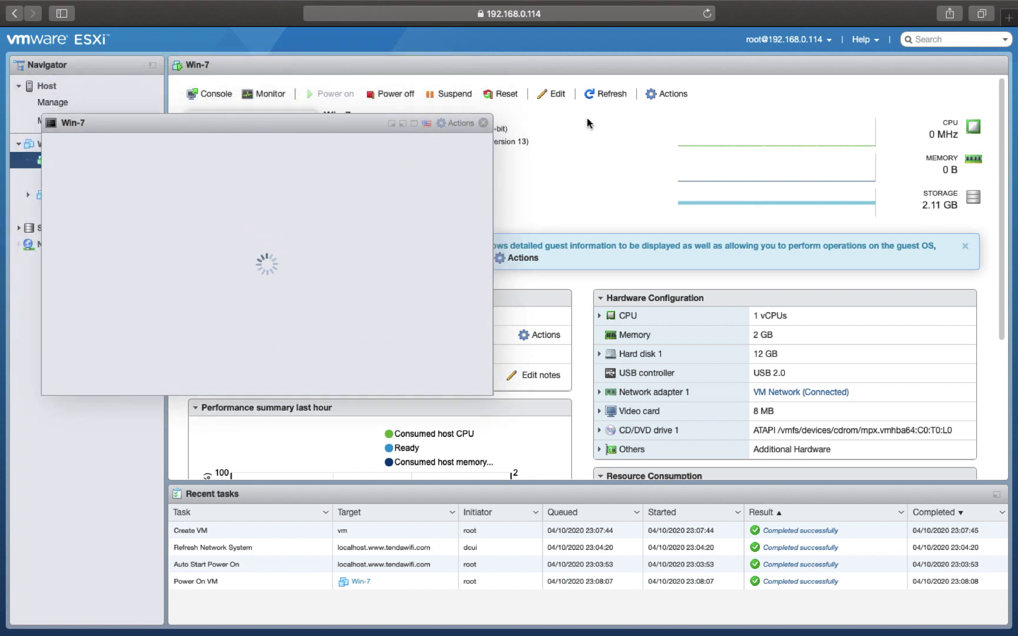
{"action": "left_click", "coordinate": [678, 96]}
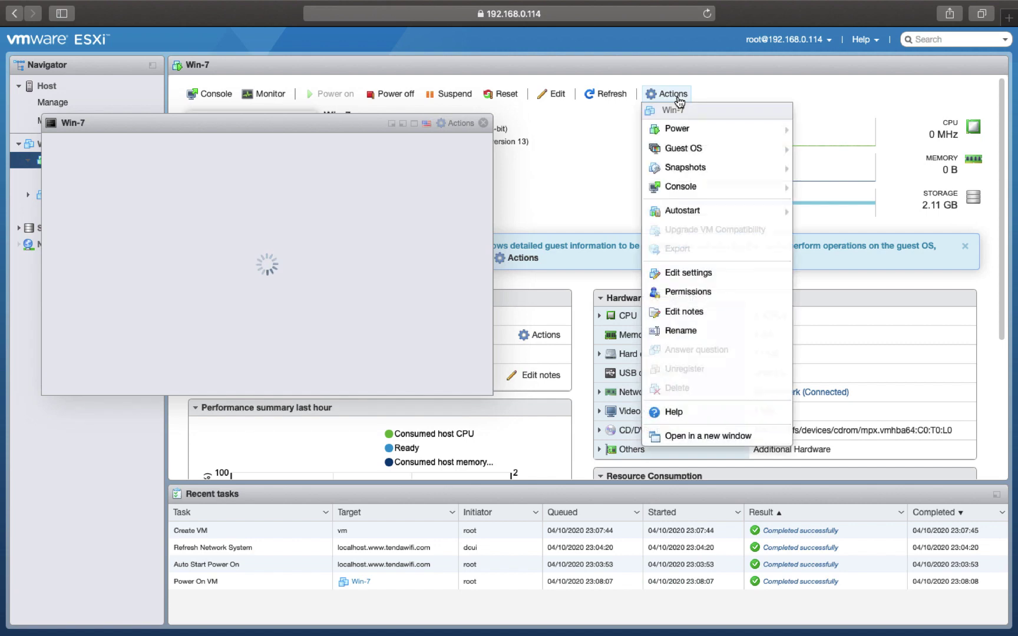
- In Win-7's Edit settings, set CD/DVD Drive 1's source to Datastore ISO file
{"action": "left_click", "coordinate": [690, 275]}
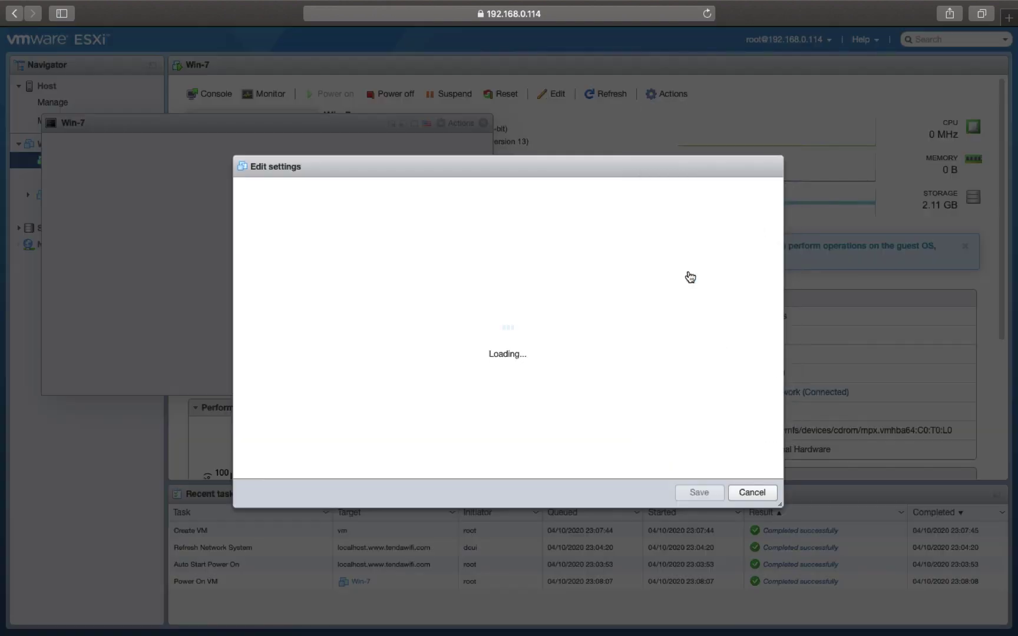
{"action": "left_click_drag", "start_coordinate": [473, 165], "coordinate": [586, 104]}
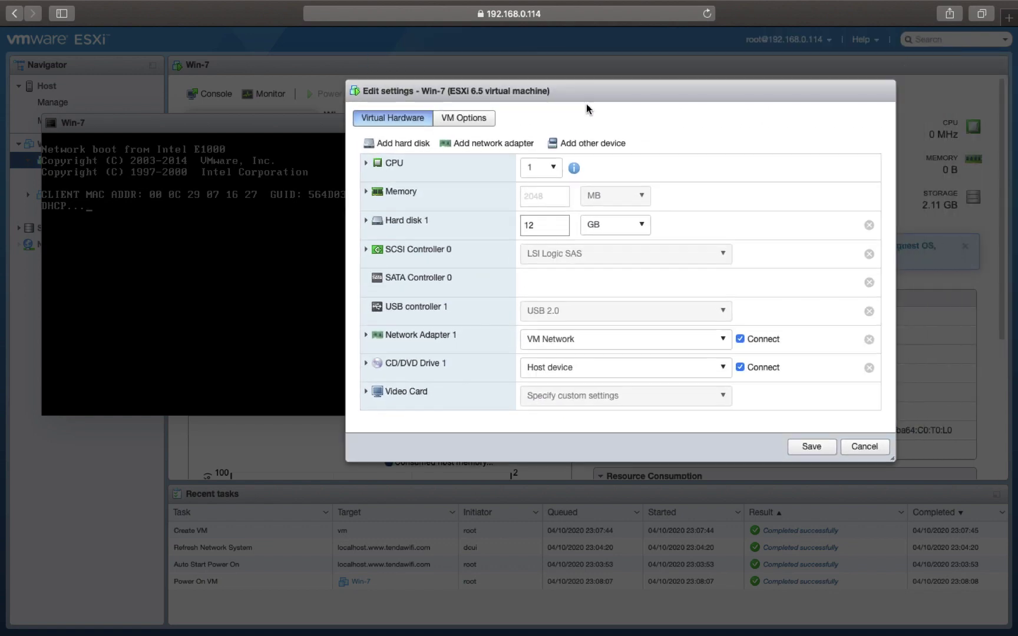
{"action": "left_click", "coordinate": [419, 364]}
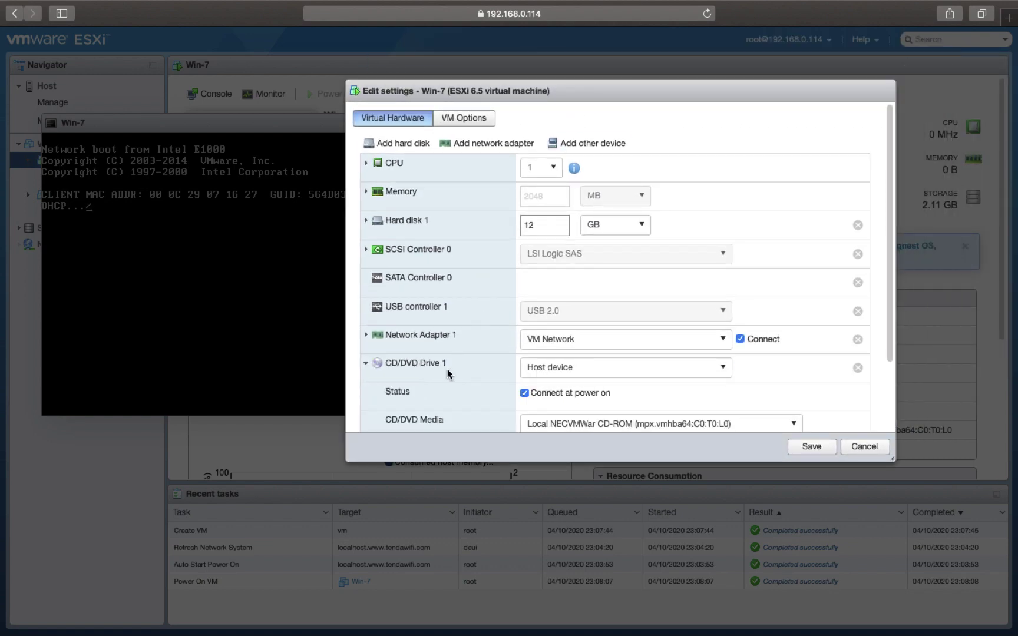
{"action": "left_click", "coordinate": [602, 377]}
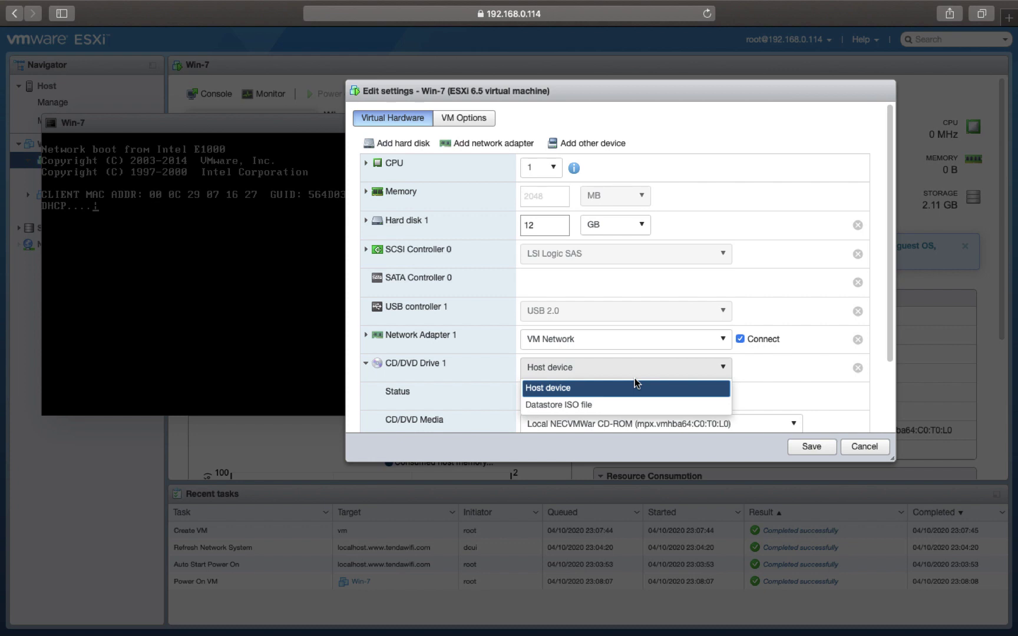
{"action": "left_click", "coordinate": [611, 406]}
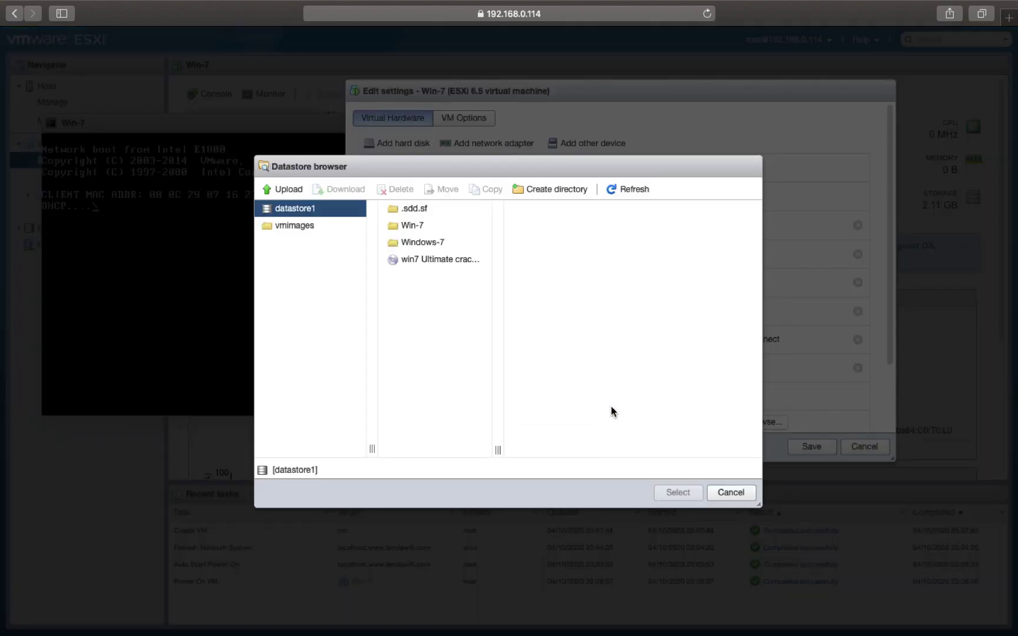
- Cancel the datastore browser and reselect Datastore ISO file as the CD/DVD source
{"action": "left_click", "coordinate": [729, 492]}
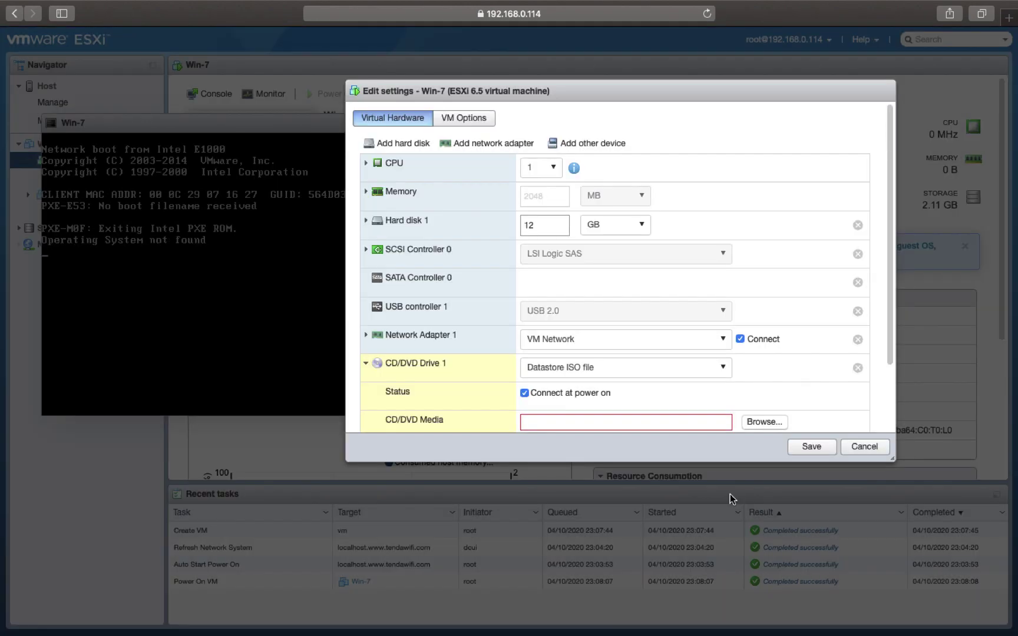
{"action": "left_click", "coordinate": [678, 370]}
{"action": "left_click", "coordinate": [570, 405]}
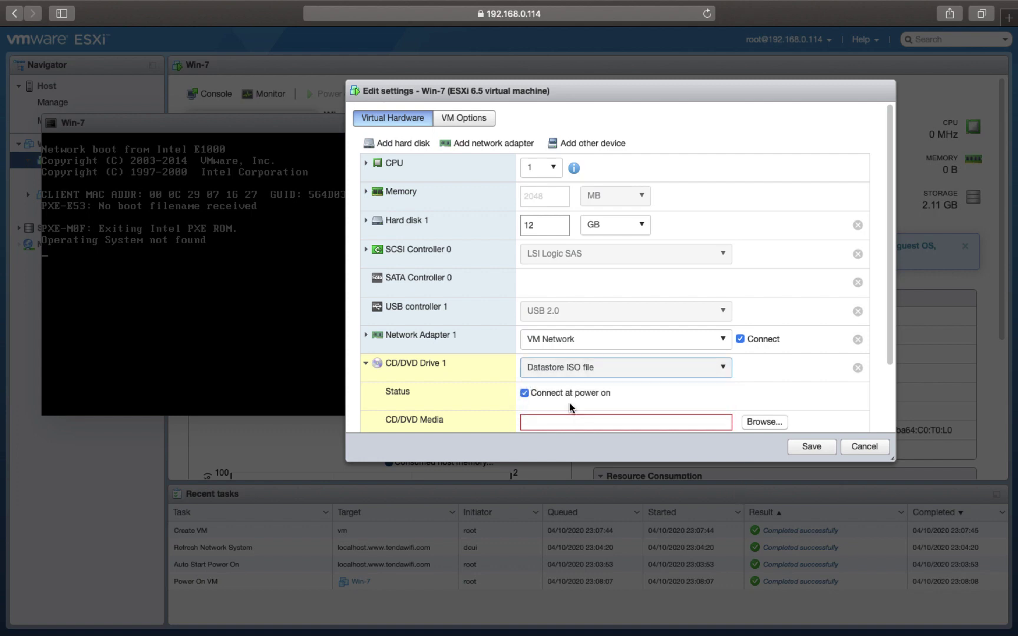
{"action": "left_click", "coordinate": [675, 374]}
{"action": "left_click", "coordinate": [650, 406]}
{"action": "left_click", "coordinate": [601, 370]}
{"action": "left_click", "coordinate": [572, 386]}
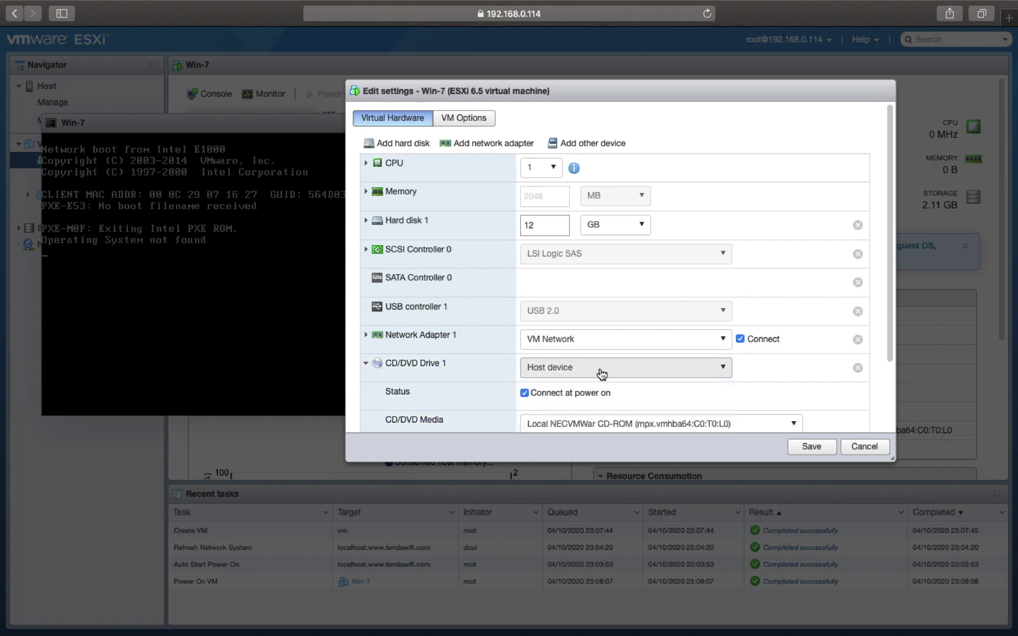
{"action": "left_click", "coordinate": [604, 373]}
{"action": "left_click", "coordinate": [570, 402]}
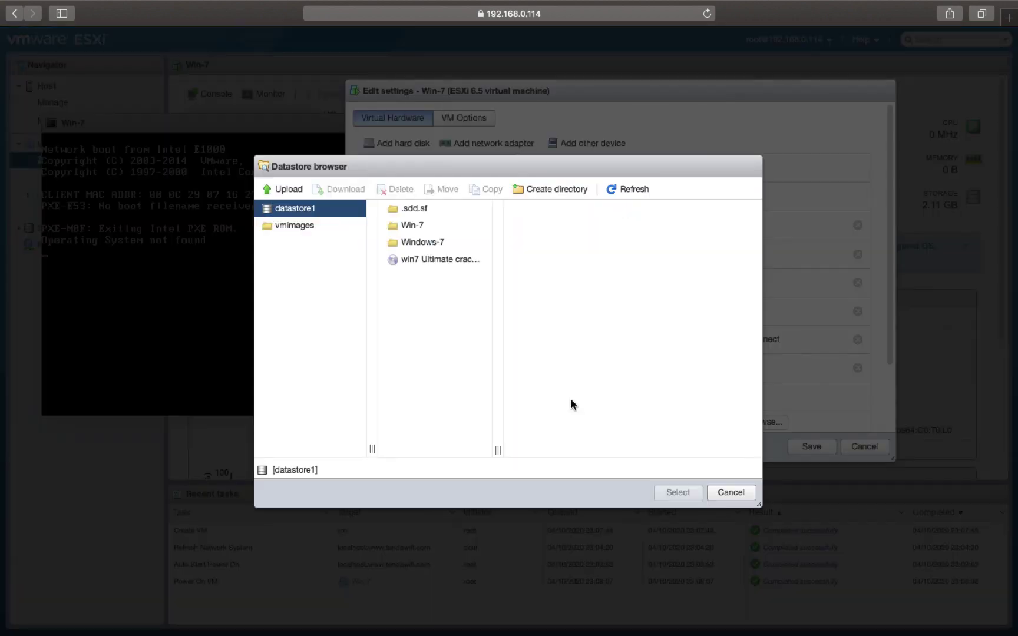
- Look in vmimages, then pick win7 Ultimate crack.iso in datastore1
{"action": "left_click", "coordinate": [406, 210]}
{"action": "left_click", "coordinate": [295, 227]}
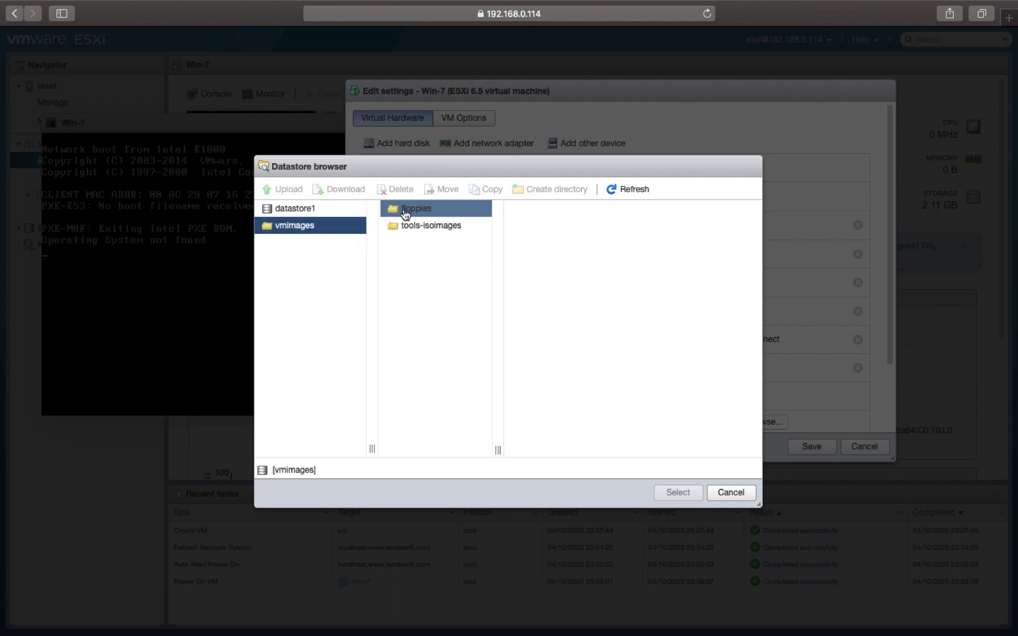
{"action": "left_click", "coordinate": [309, 210]}
{"action": "left_click", "coordinate": [461, 259]}
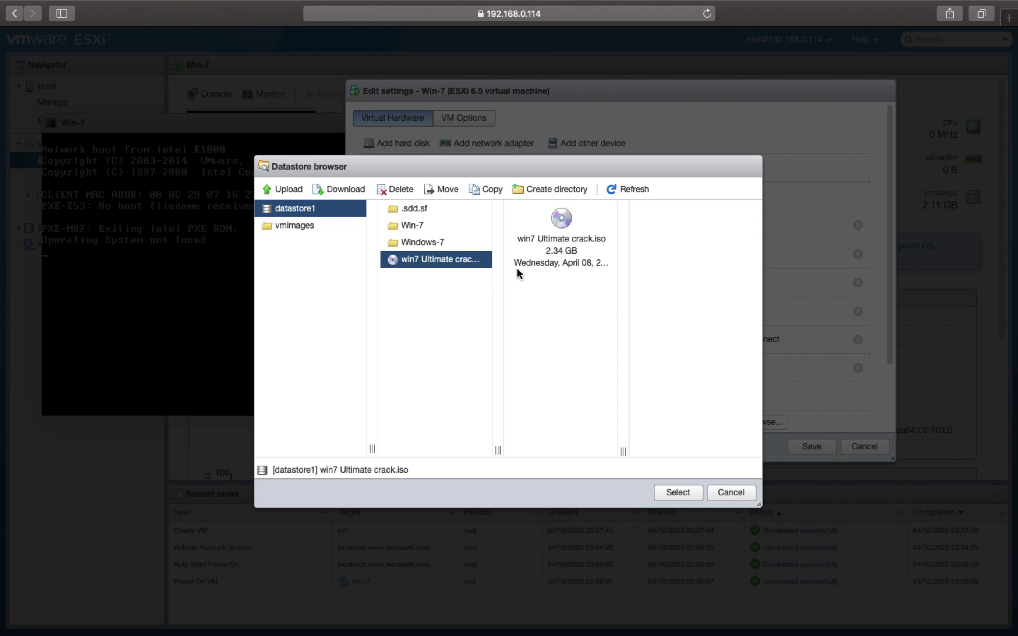
{"action": "left_click", "coordinate": [289, 190]}
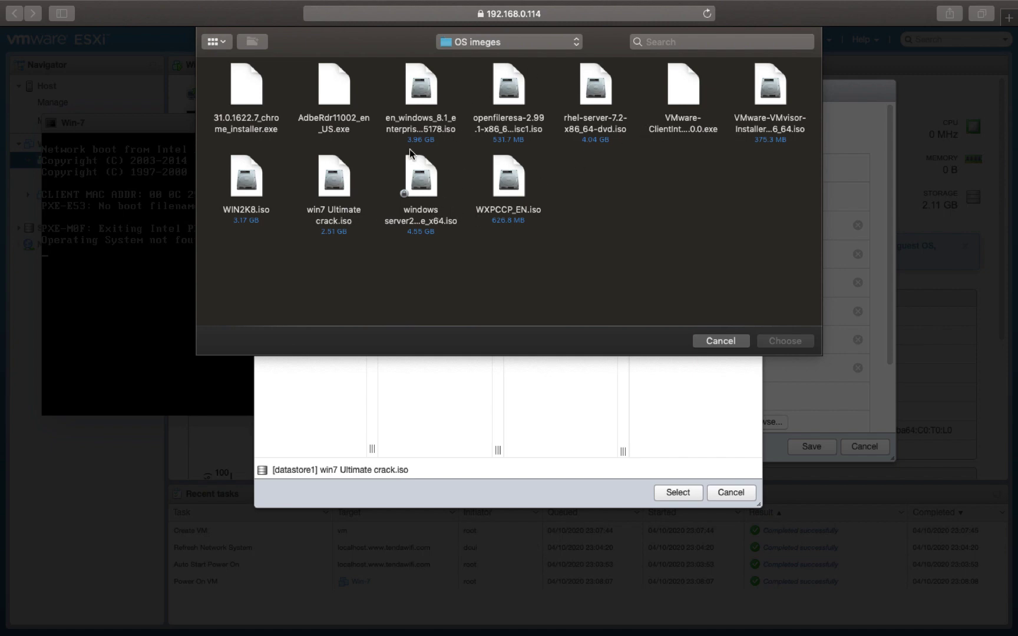
{"action": "left_click", "coordinate": [323, 174]}
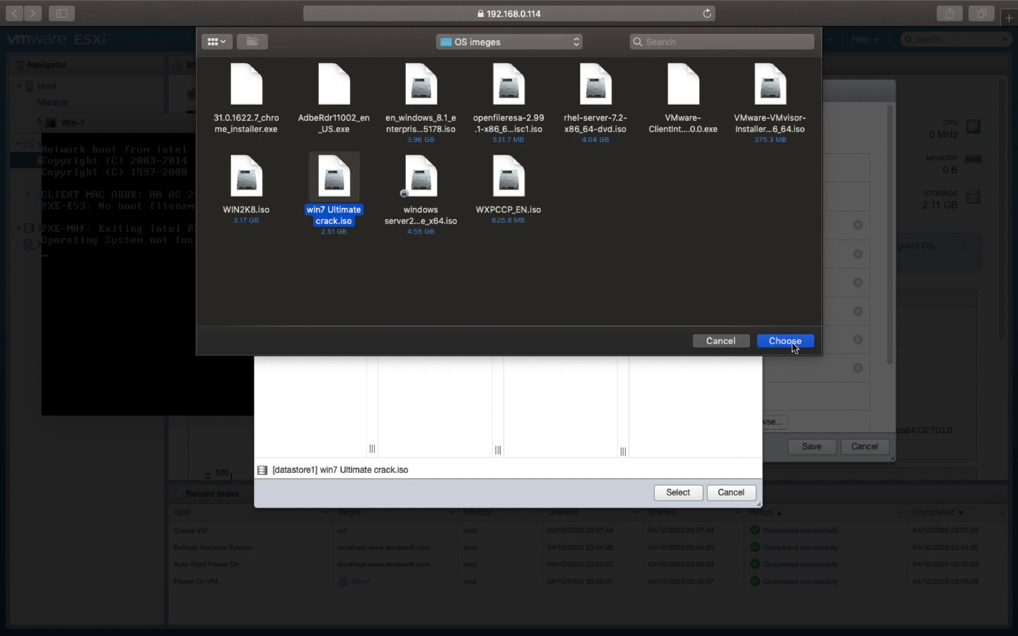
{"action": "left_click", "coordinate": [721, 341]}
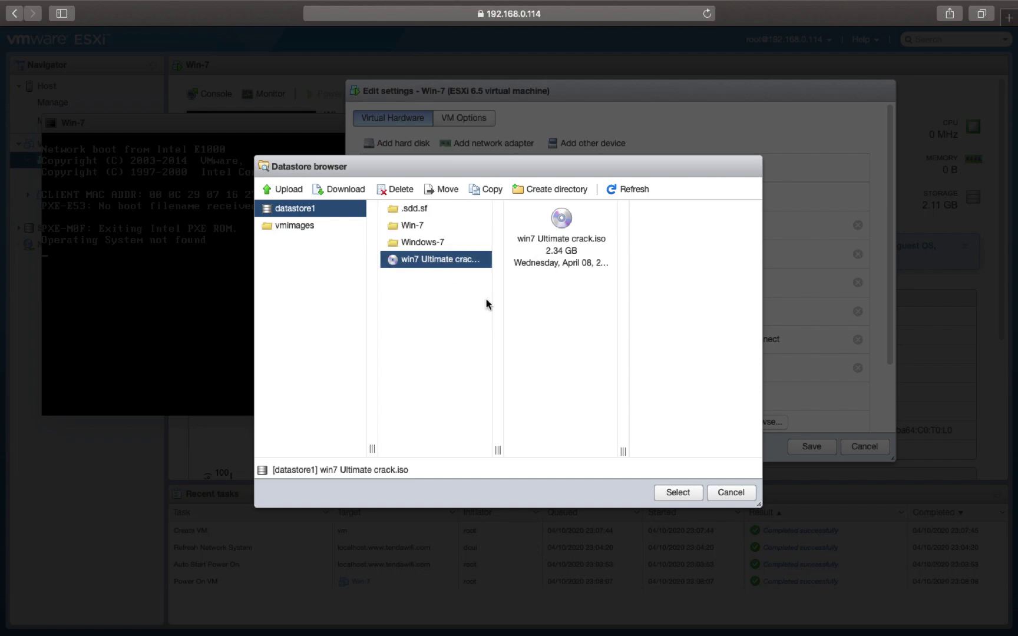
- Attach win7 Ultimate crack.iso to the CD/DVD drive and save Win-7's settings
{"action": "left_click", "coordinate": [675, 494]}
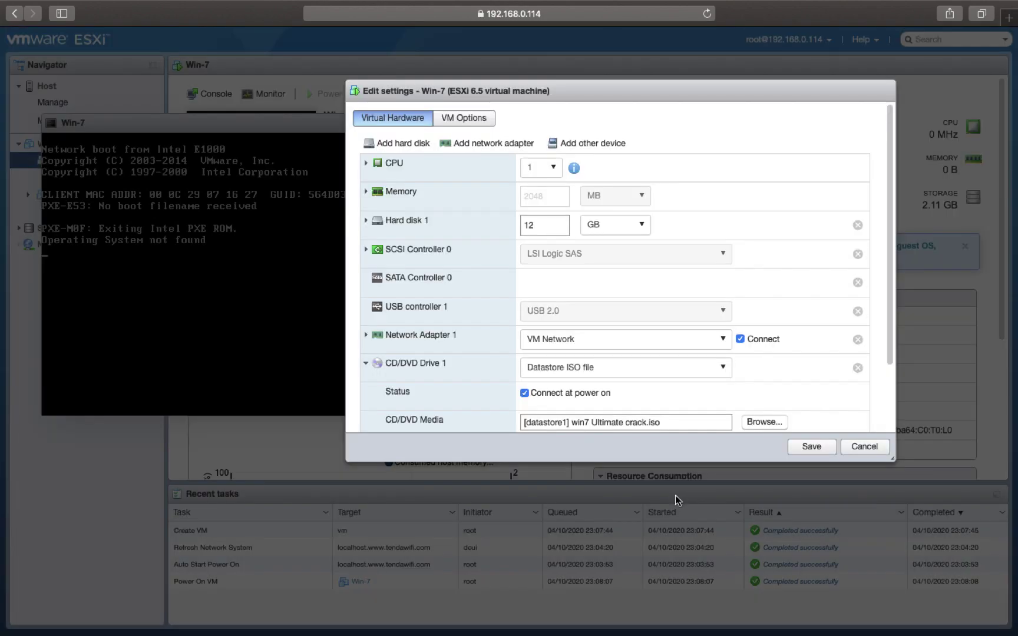
{"action": "left_click", "coordinate": [812, 446]}
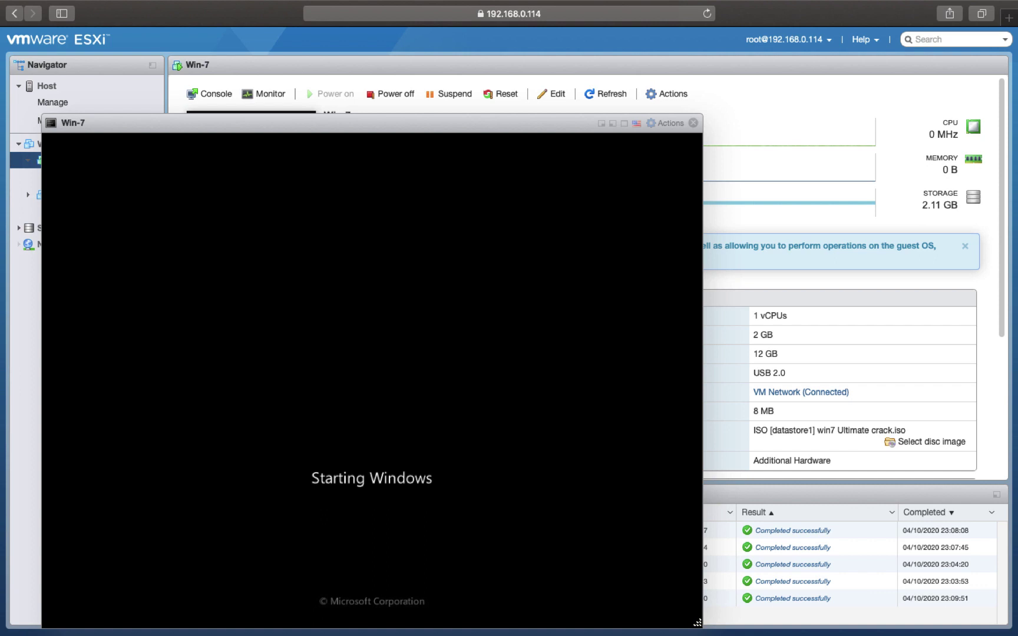
- Run Windows 7 setup with default language, accept the licence, custom-install onto Disk 0
{"action": "left_click_drag", "start_coordinate": [408, 125], "coordinate": [435, 35]}
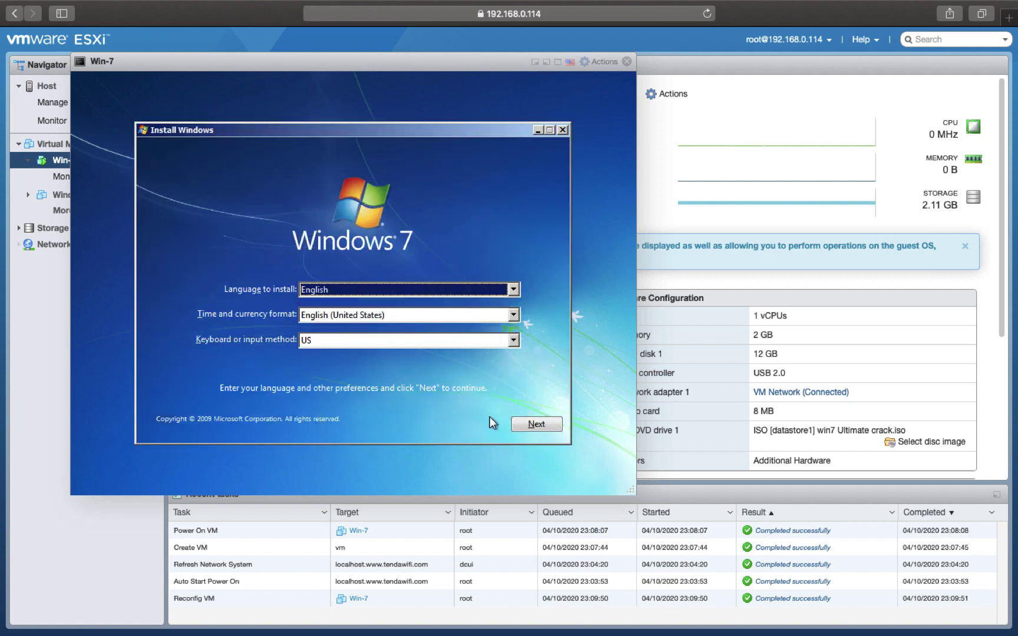
{"action": "left_click", "coordinate": [530, 426]}
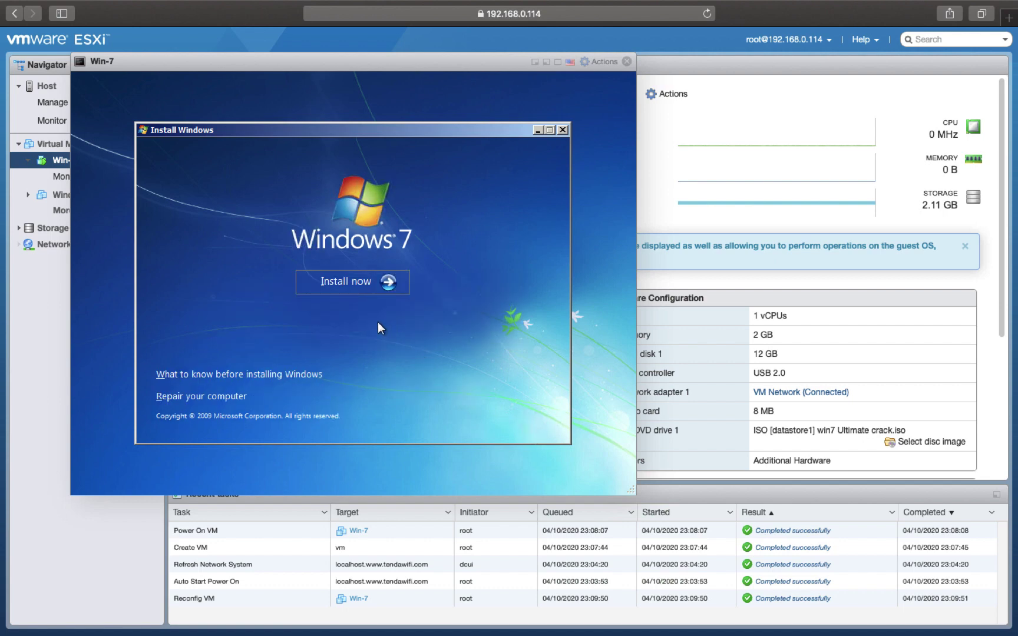
{"action": "left_click", "coordinate": [340, 281]}
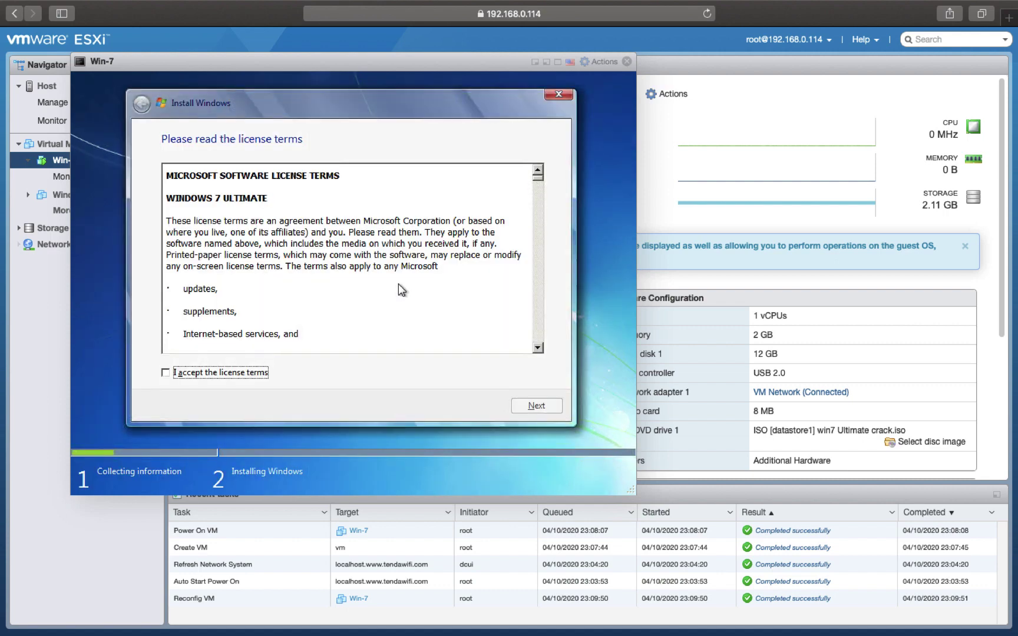
{"action": "left_click", "coordinate": [218, 379]}
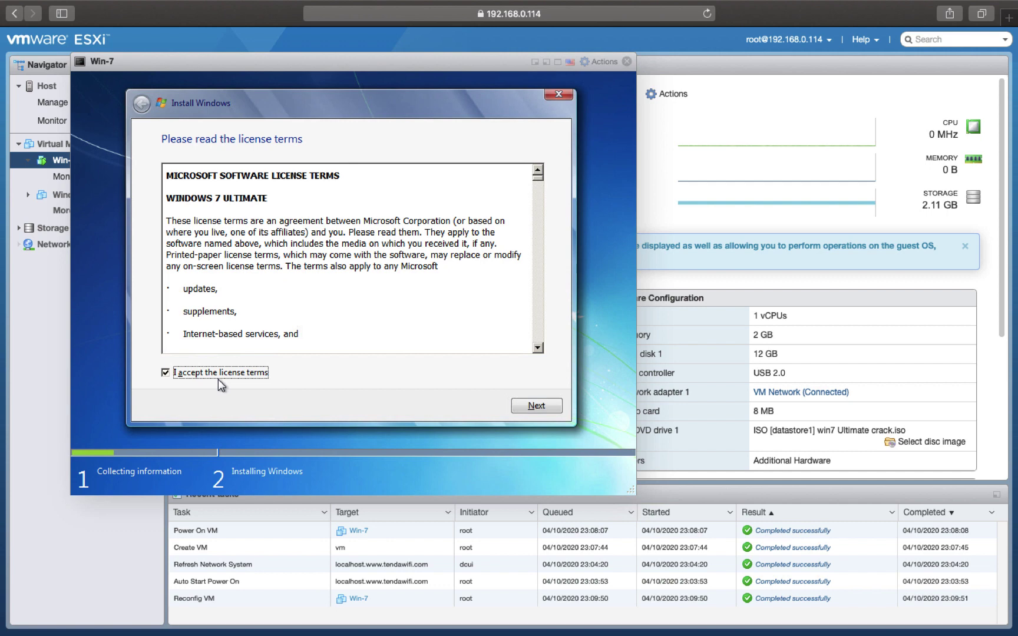
{"action": "left_click", "coordinate": [541, 406]}
{"action": "left_click", "coordinate": [255, 268]}
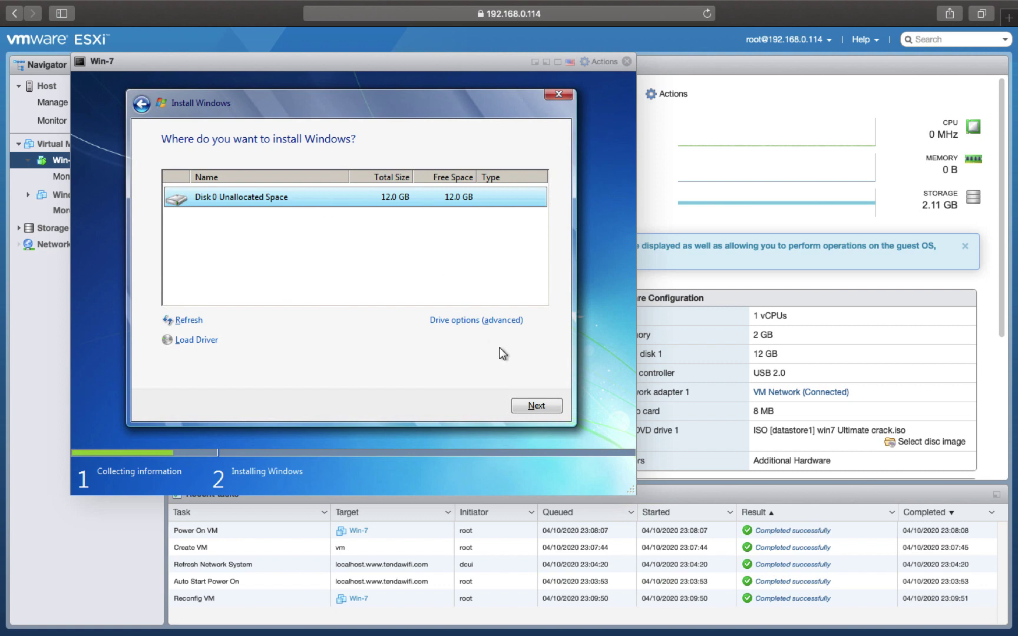
{"action": "left_click", "coordinate": [537, 405]}
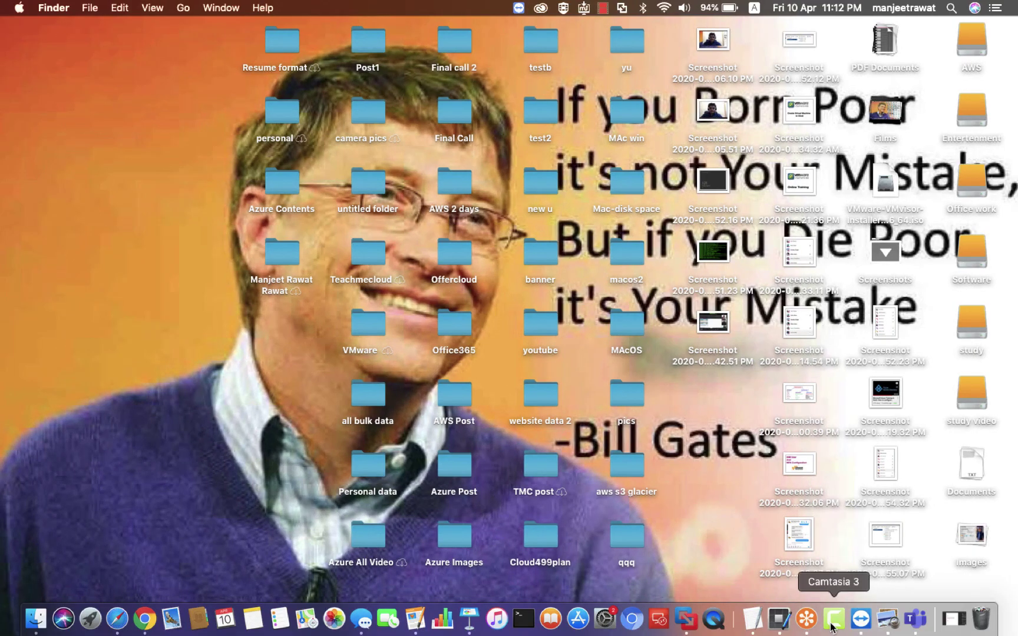
- Reposition the Win-7 console window while Windows restarts after installation
{"action": "right_click", "coordinate": [834, 618]}
{"action": "left_click", "coordinate": [859, 480]}
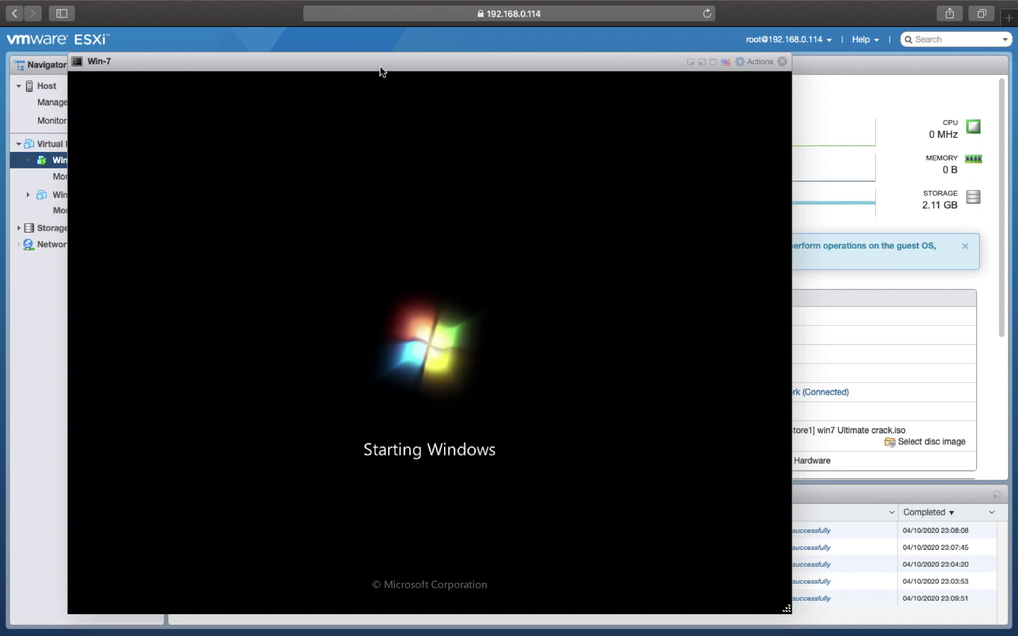
{"action": "right_click", "coordinate": [419, 69]}
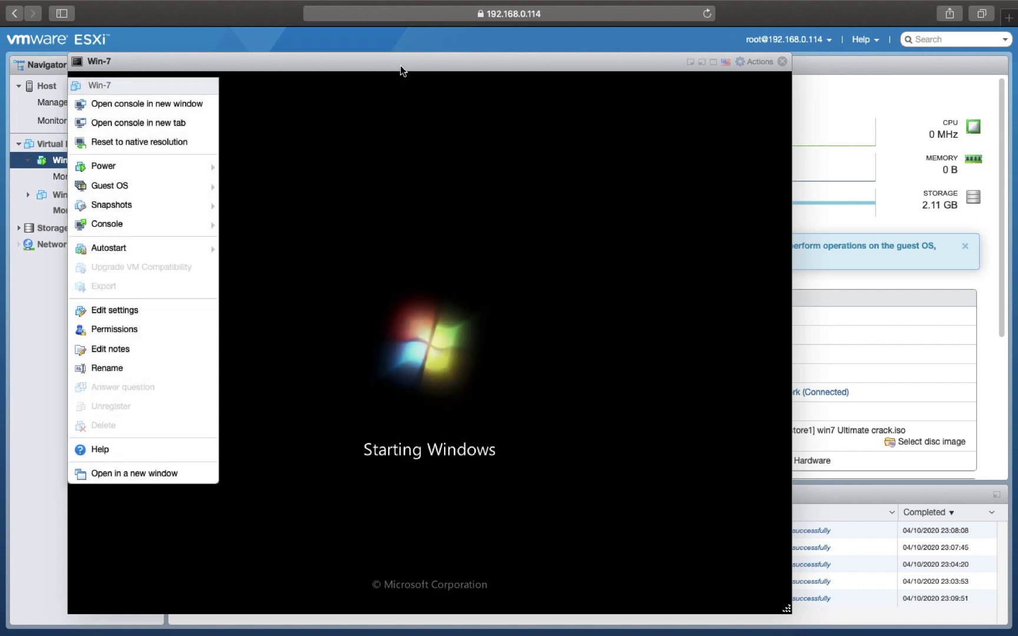
{"action": "left_click", "coordinate": [367, 63]}
{"action": "left_click_drag", "start_coordinate": [364, 60], "coordinate": [470, 6]}
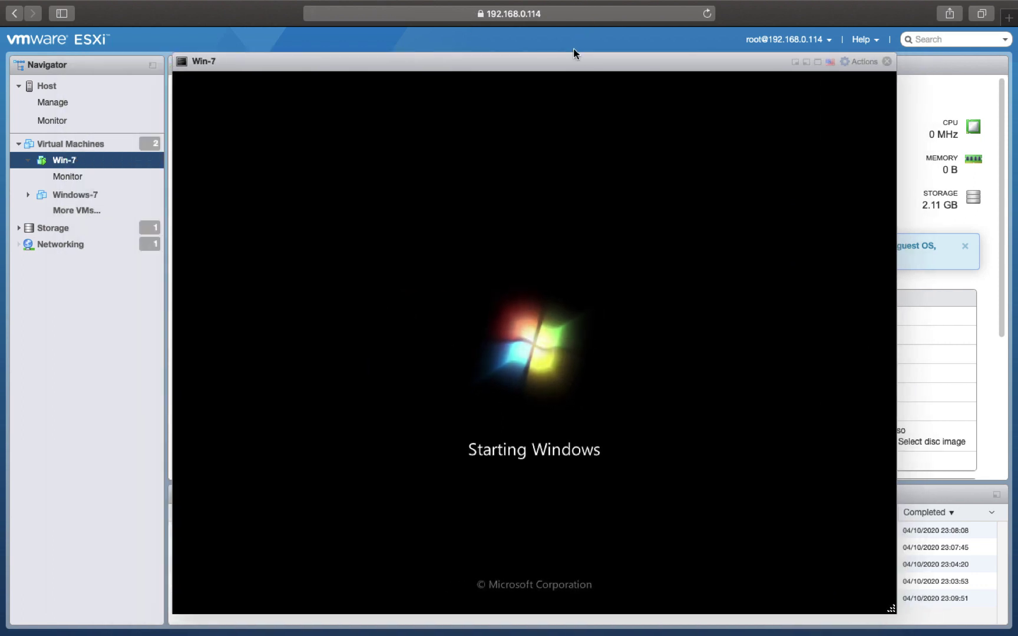
{"action": "left_click_drag", "start_coordinate": [568, 61], "coordinate": [511, 53]}
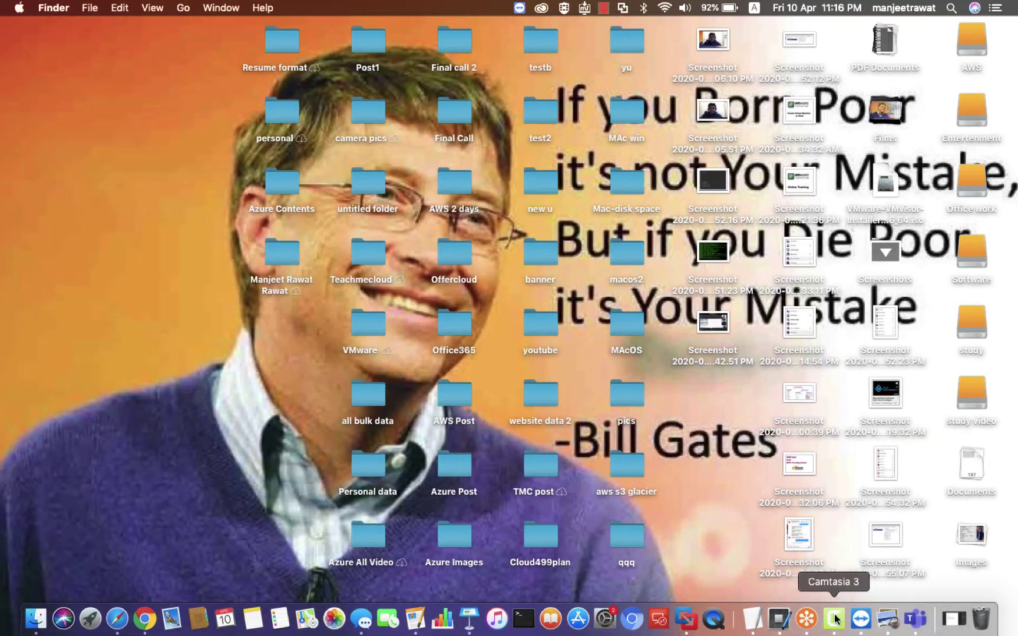
{"action": "right_click", "coordinate": [834, 619]}
{"action": "left_click", "coordinate": [861, 480]}
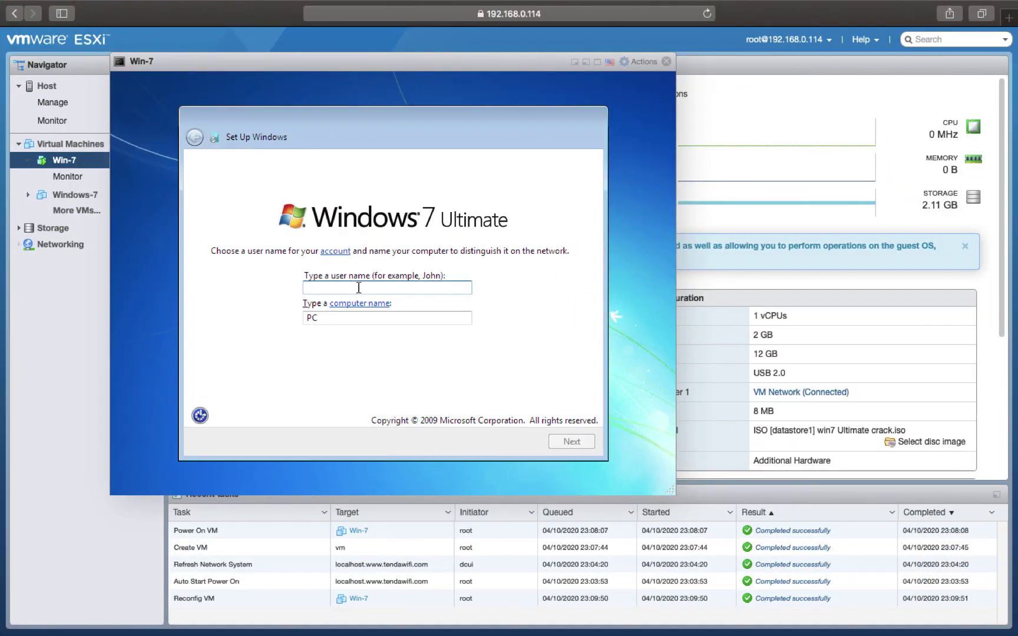
- Name the user Test, then enter the account password, its confirmation and a hint
{"action": "type", "text": "Test"}
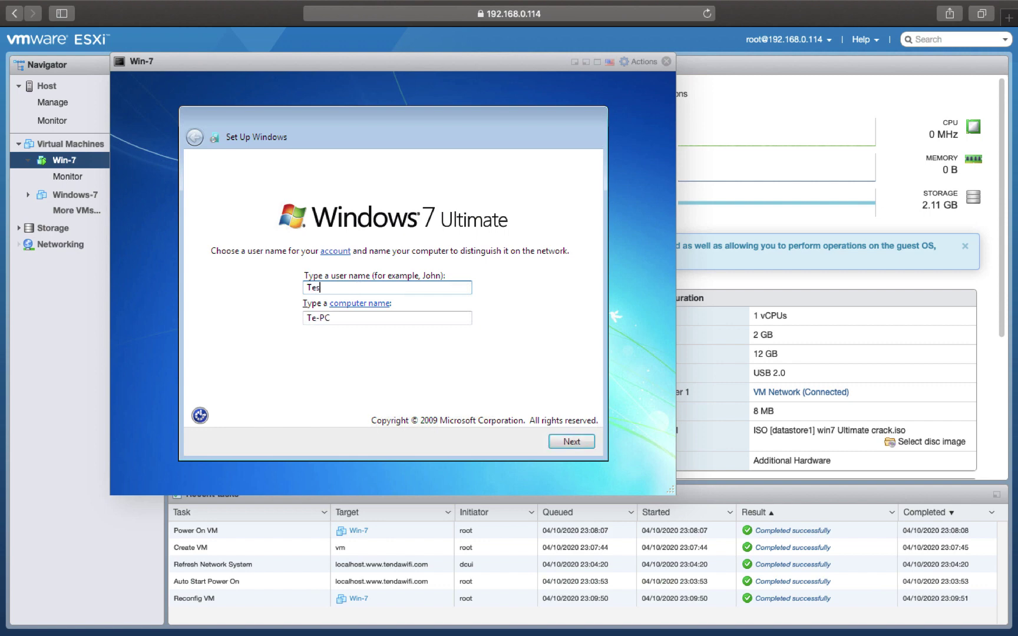
{"action": "left_click", "coordinate": [572, 442]}
{"action": "type", "text": "12"}
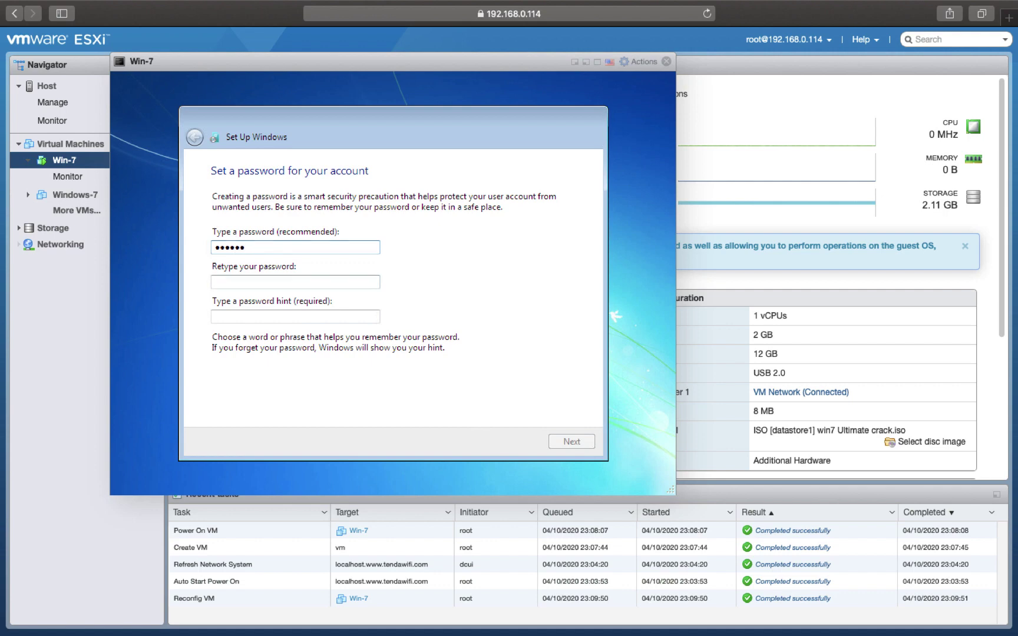
{"action": "key", "text": "Tab"}
{"action": "type", "text": "1"}
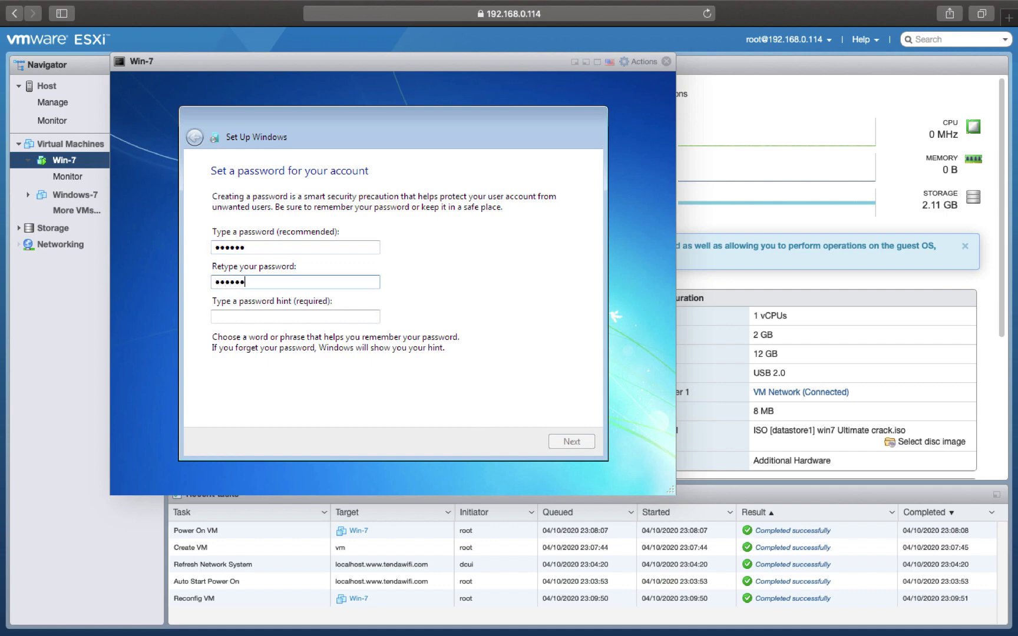
{"action": "type", "text": "12"}
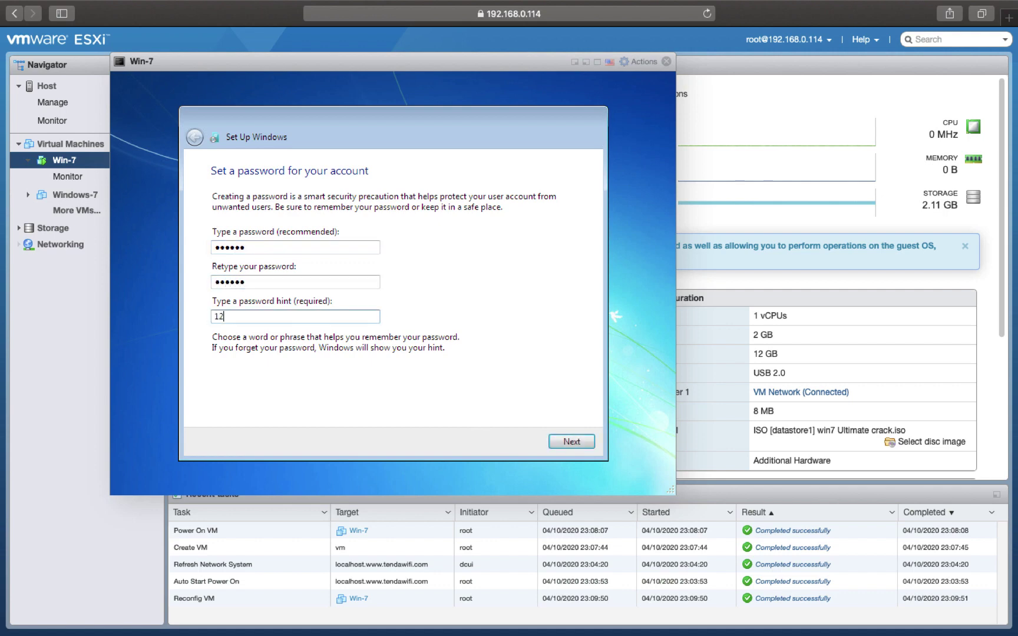
{"action": "left_click", "coordinate": [572, 442]}
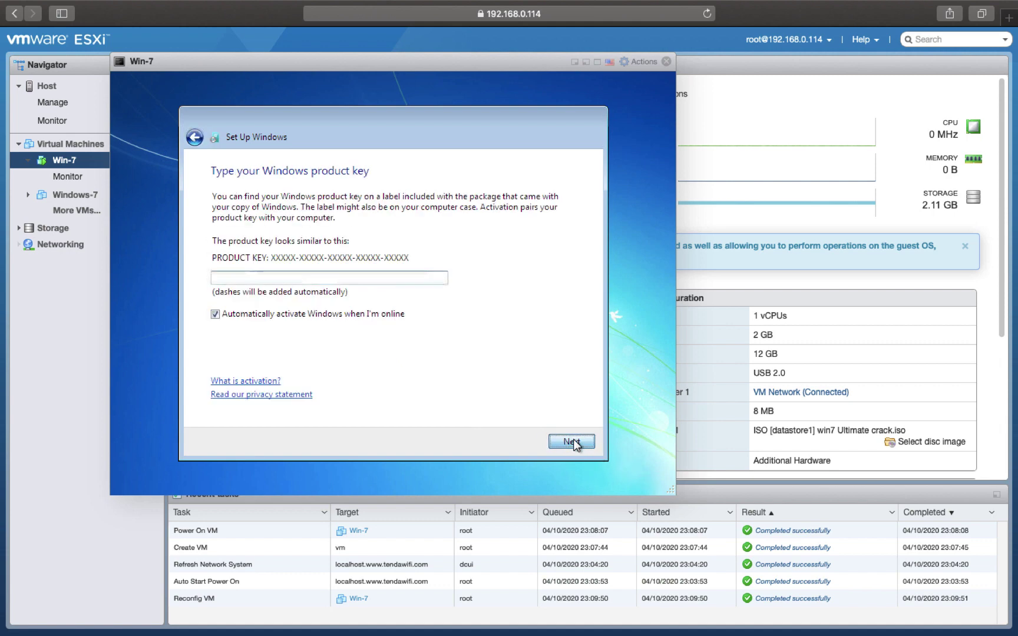
- Skip the product key, choose Ask me later, accept time settings, and pick Public network
{"action": "left_click", "coordinate": [572, 443]}
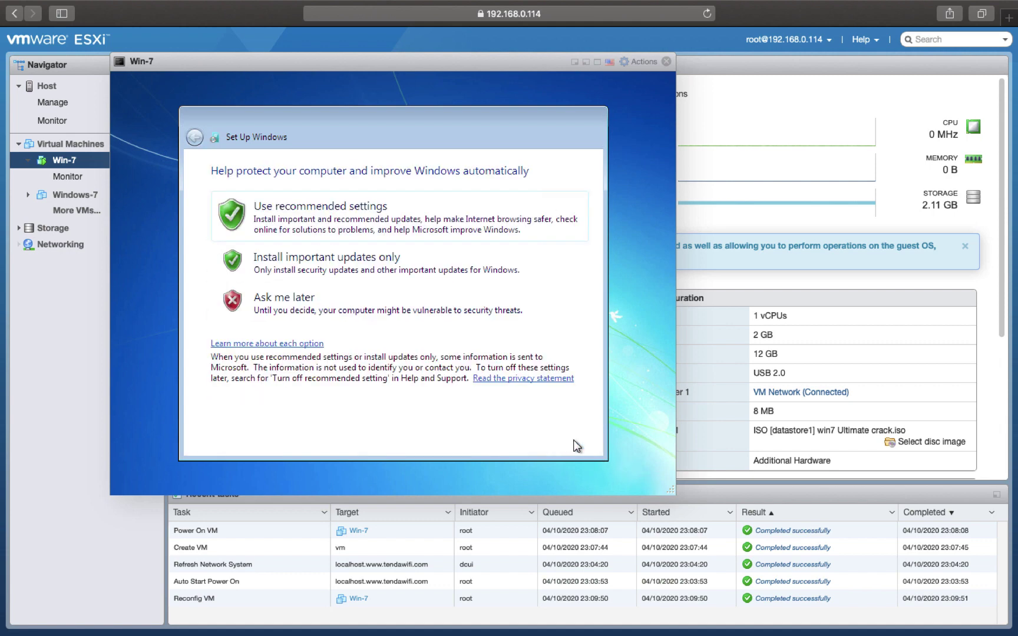
{"action": "left_click", "coordinate": [266, 302]}
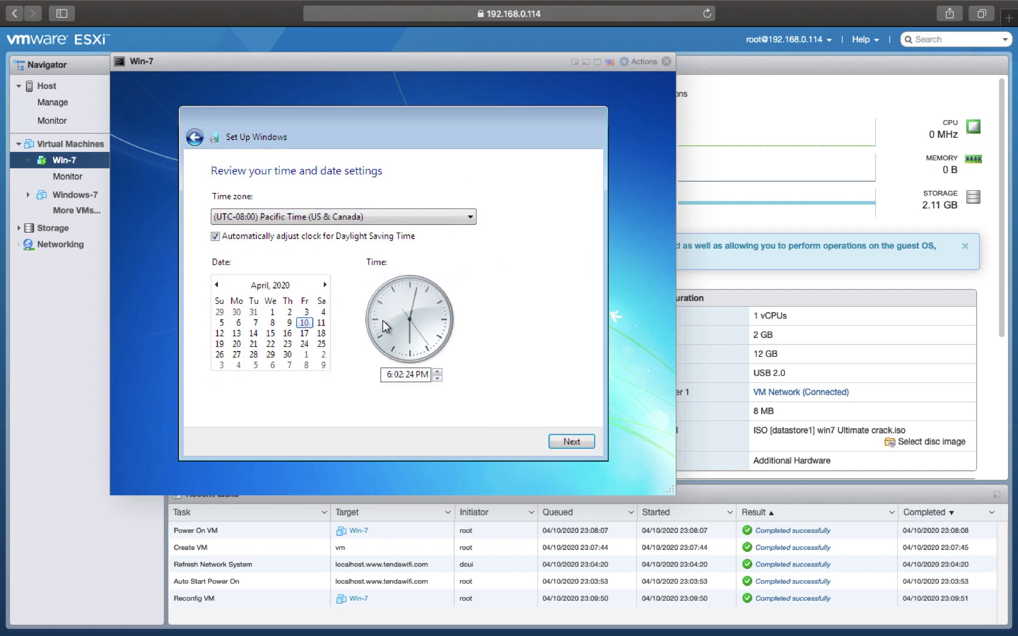
{"action": "left_click", "coordinate": [571, 441]}
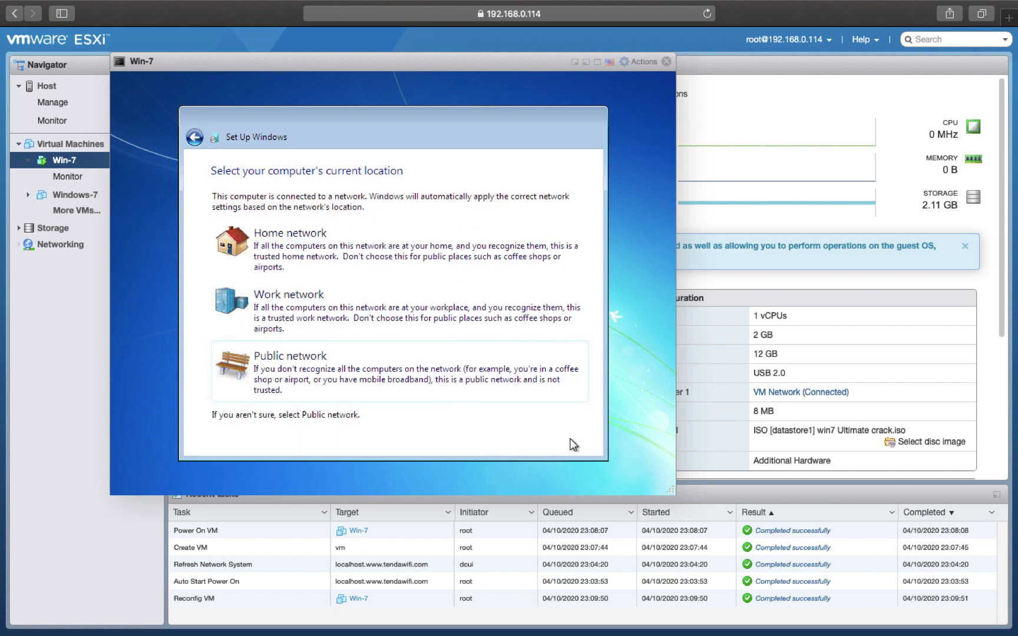
{"action": "left_click", "coordinate": [301, 356]}
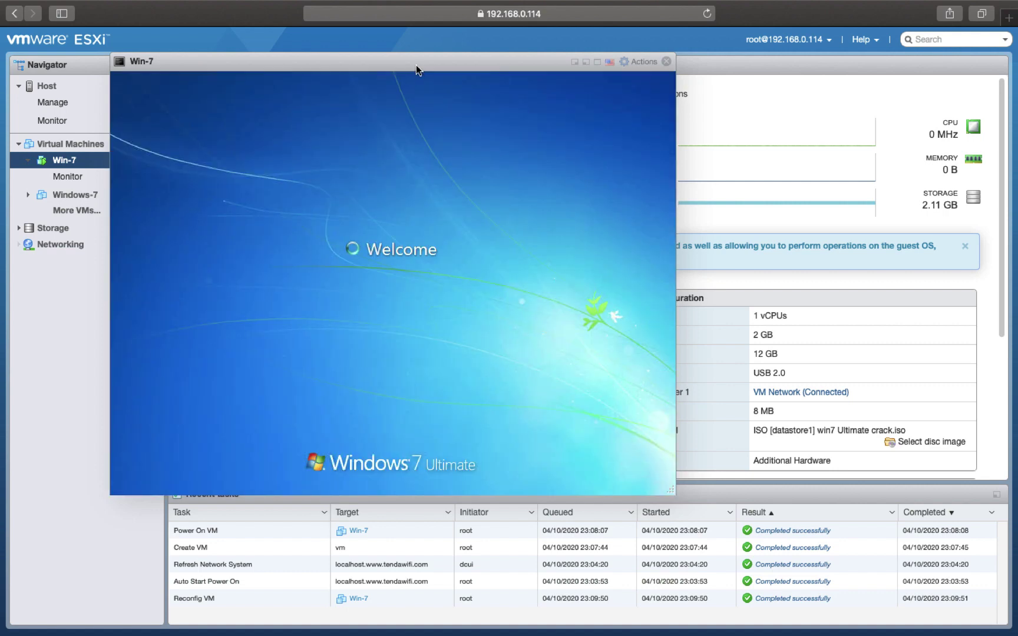
- Move the Win-7 console to the lower right, then slightly up, as the desktop loads
{"action": "left_click_drag", "start_coordinate": [416, 70], "coordinate": [613, 182]}
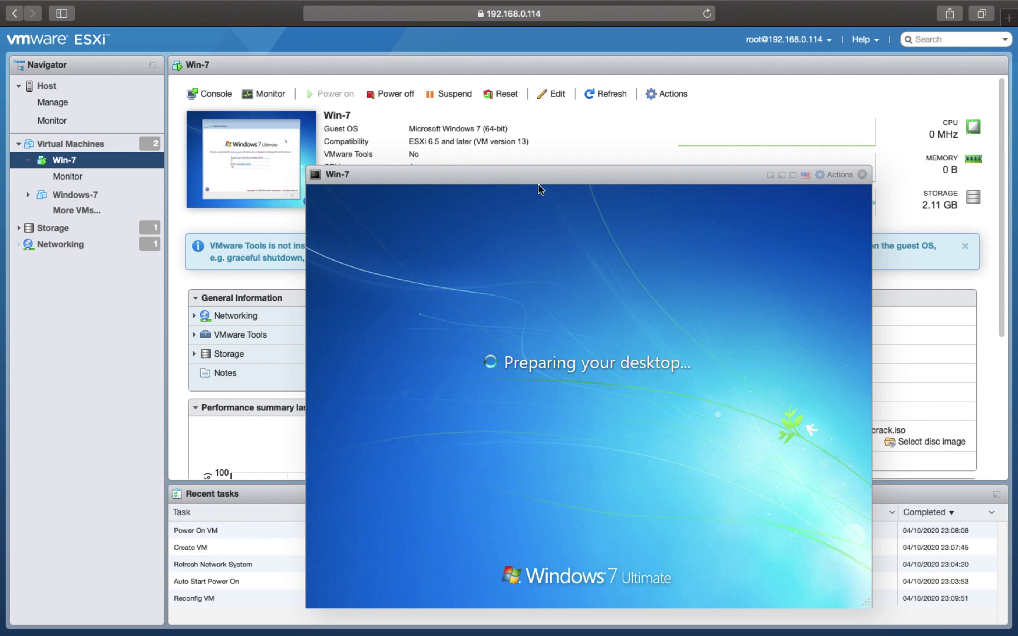
{"action": "left_click_drag", "start_coordinate": [553, 180], "coordinate": [554, 121]}
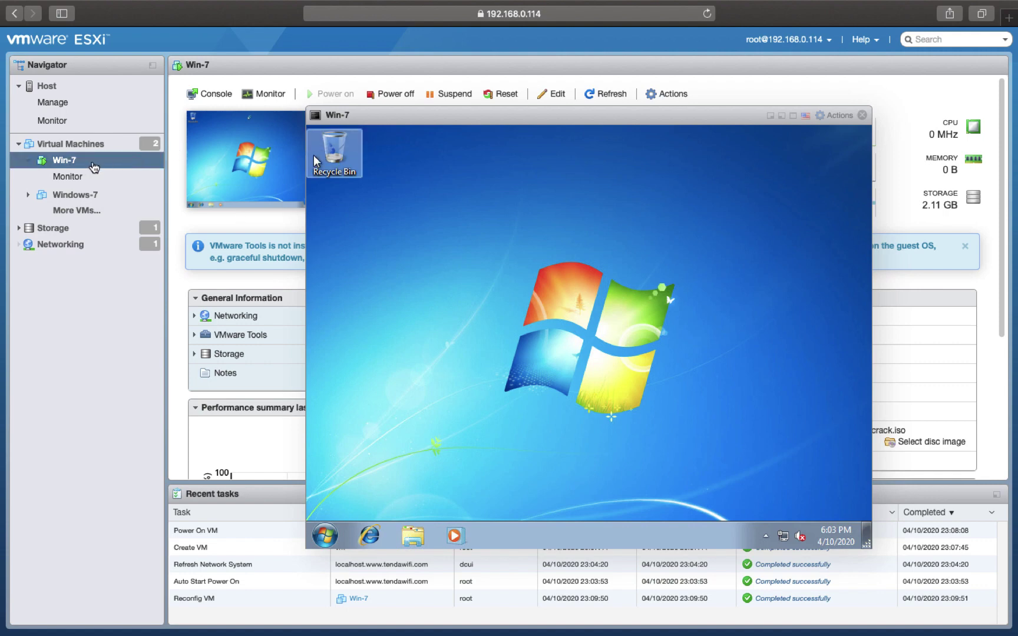
- Mount the VMware Tools disc in Win-7 from the VM's Guest OS menu
{"action": "right_click", "coordinate": [75, 165]}
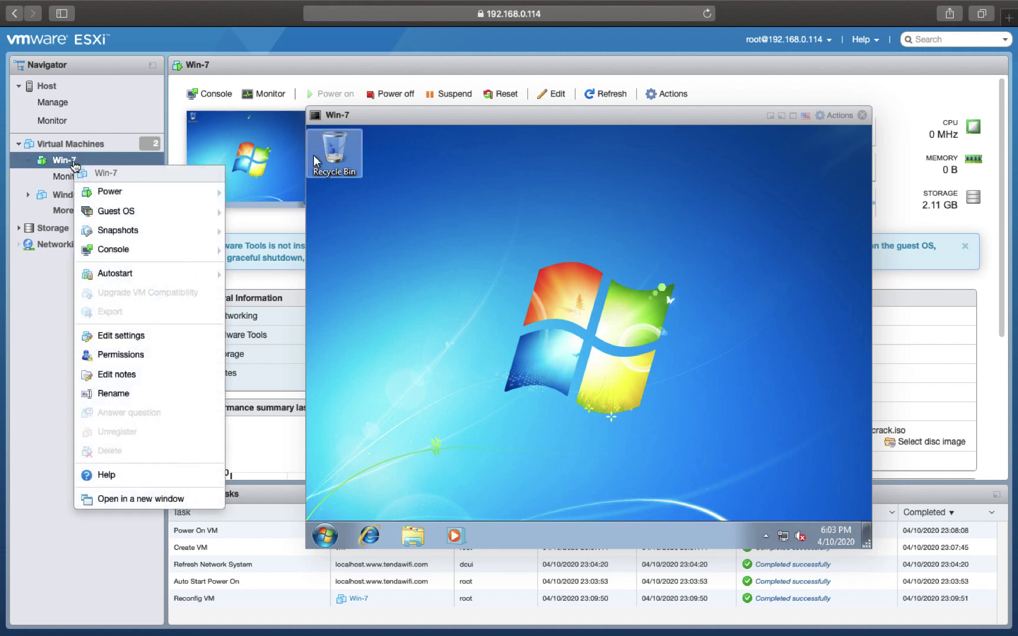
{"action": "mouse_move", "coordinate": [113, 217]}
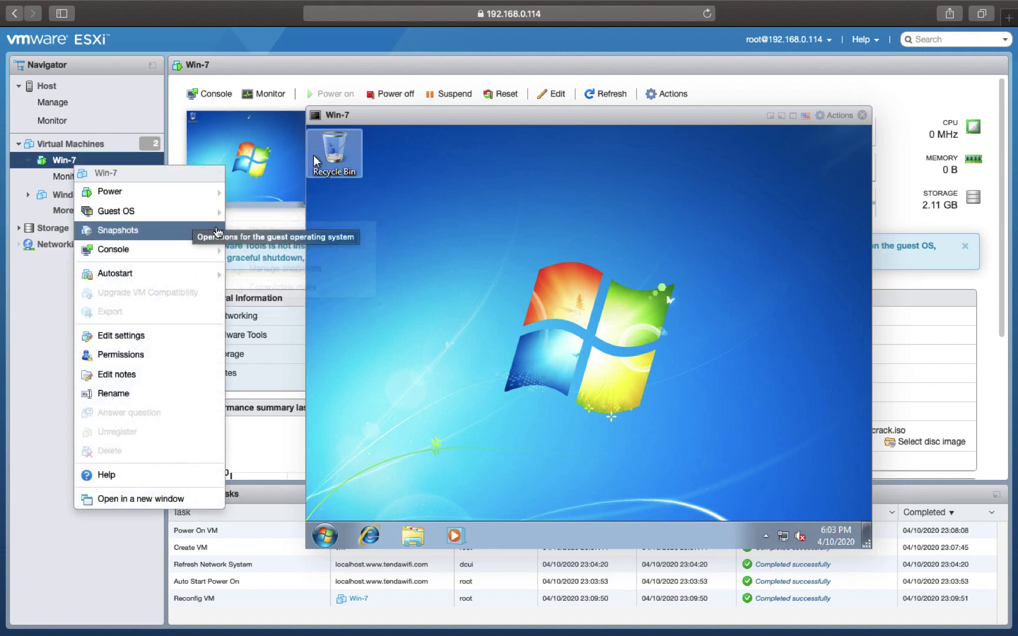
{"action": "mouse_move", "coordinate": [217, 229]}
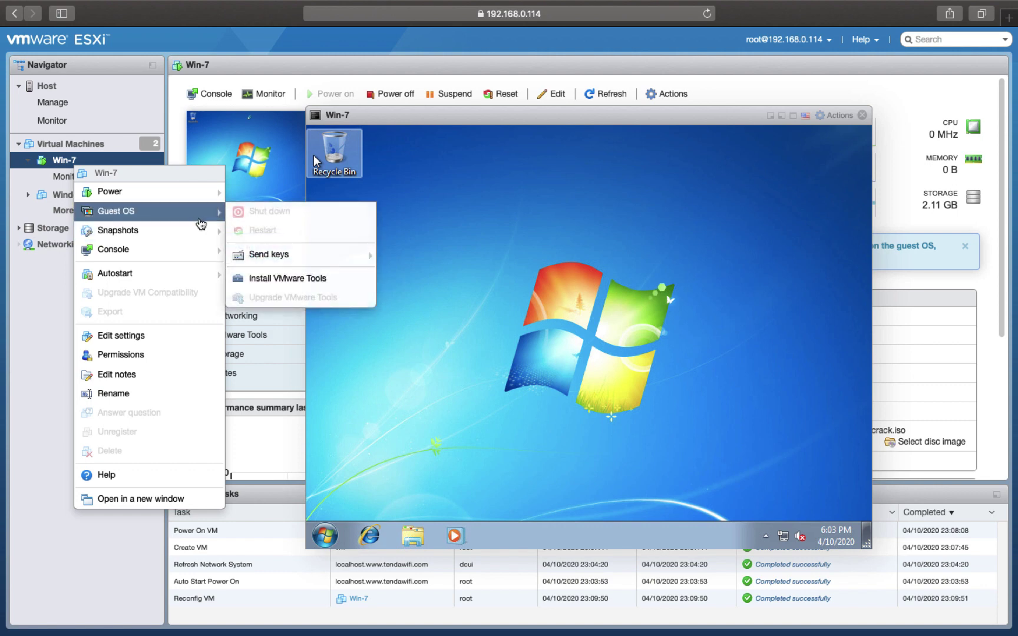
{"action": "left_click", "coordinate": [283, 278]}
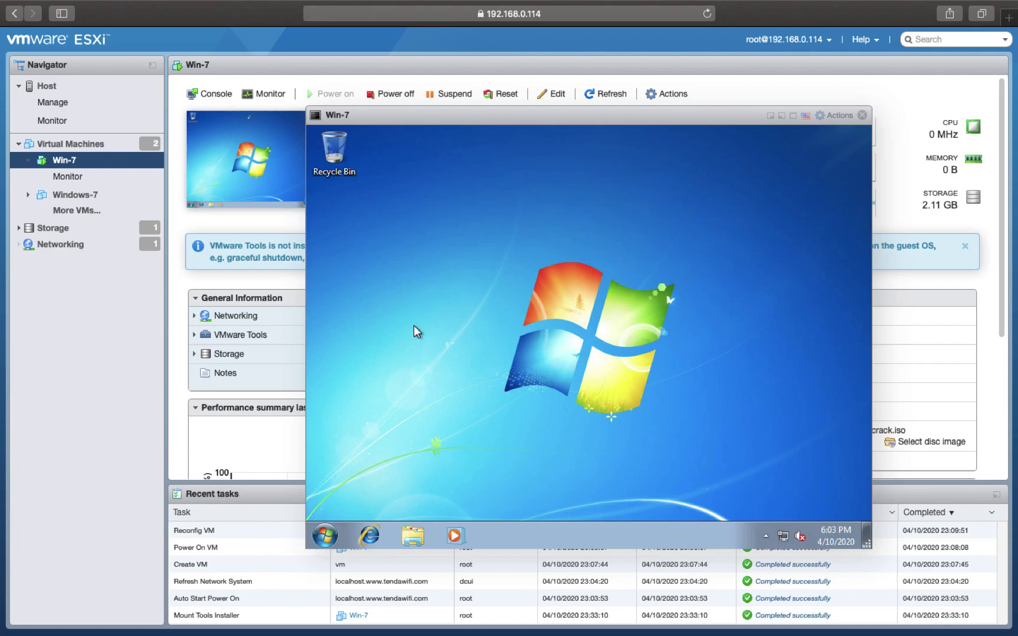
- In the guest's Computer window, run the installer from the VMware Tools DVD drive
{"action": "key", "text": "ctrl+Left"}
{"action": "key", "text": "ctrl+Right"}
{"action": "key", "text": "super+e"}
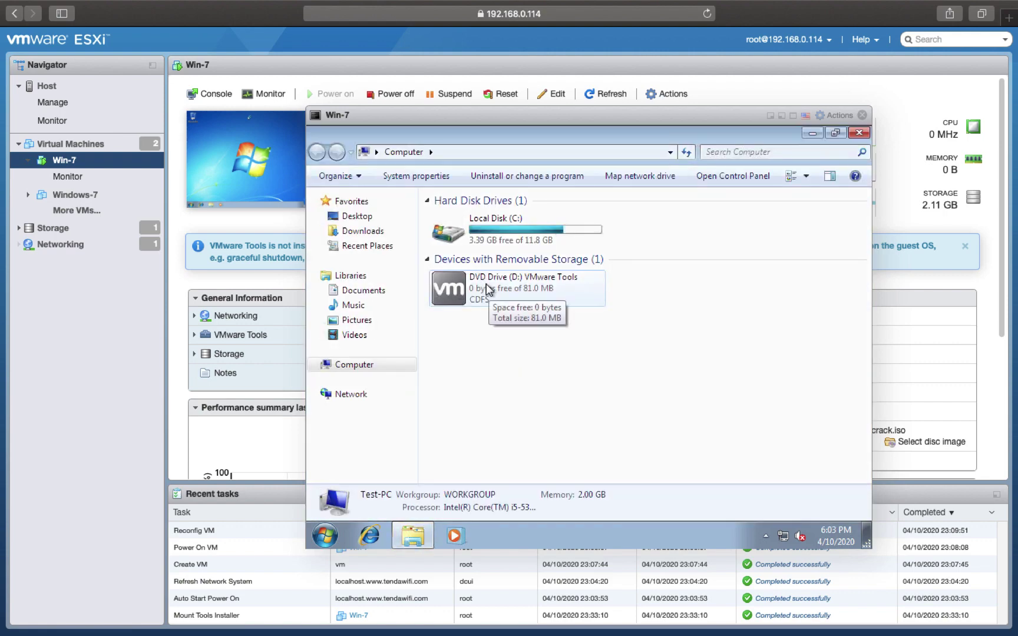
{"action": "right_click", "coordinate": [487, 288]}
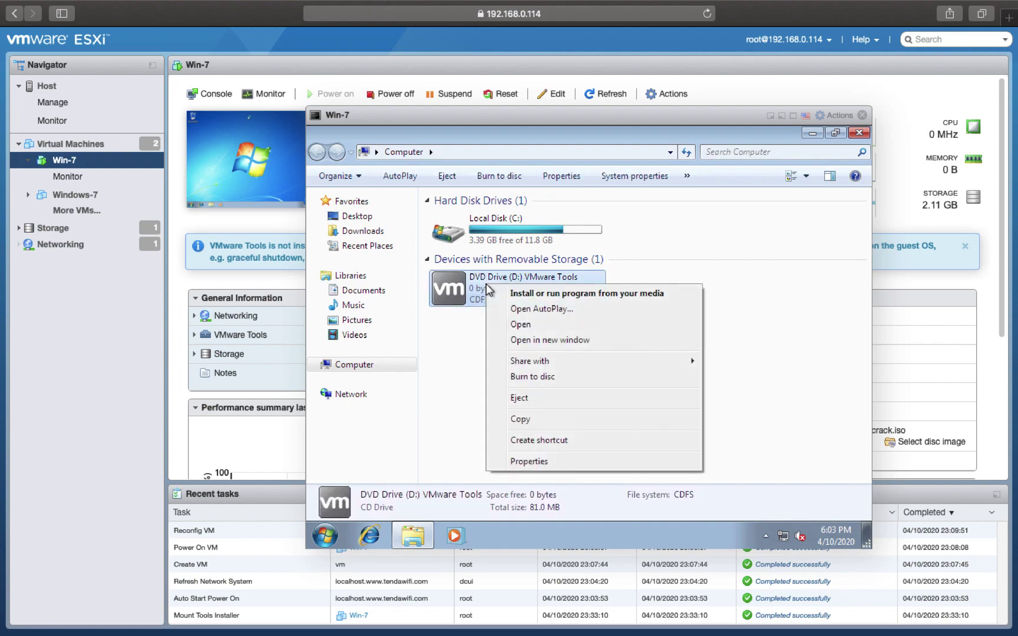
{"action": "left_click", "coordinate": [526, 294]}
- Reveal the macOS desktop and pick an item from its context menu
{"action": "key", "text": "F11"}
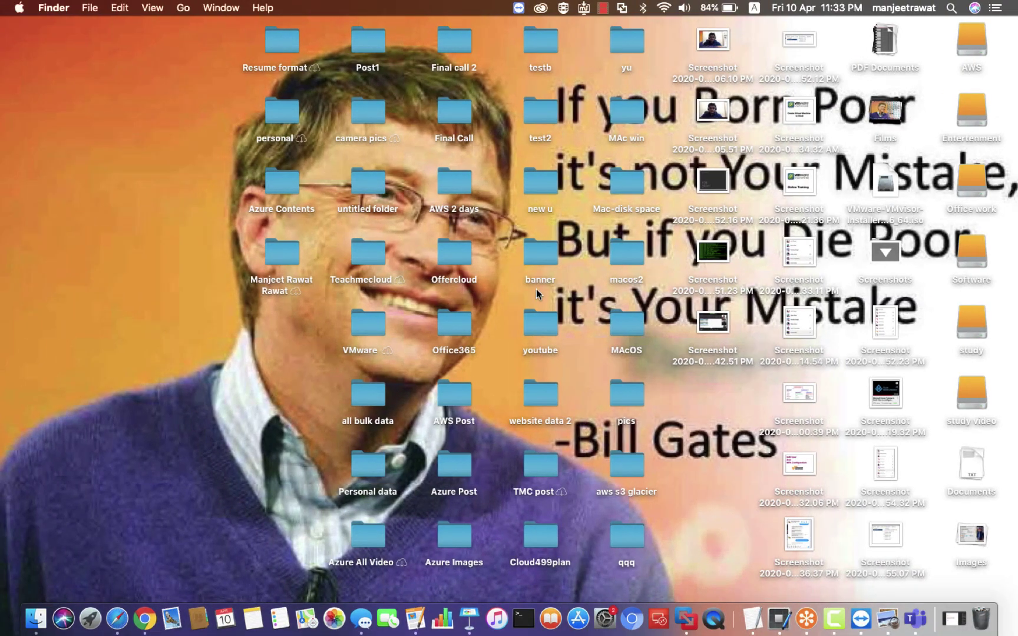
{"action": "right_click", "coordinate": [831, 615]}
{"action": "left_click", "coordinate": [851, 476]}
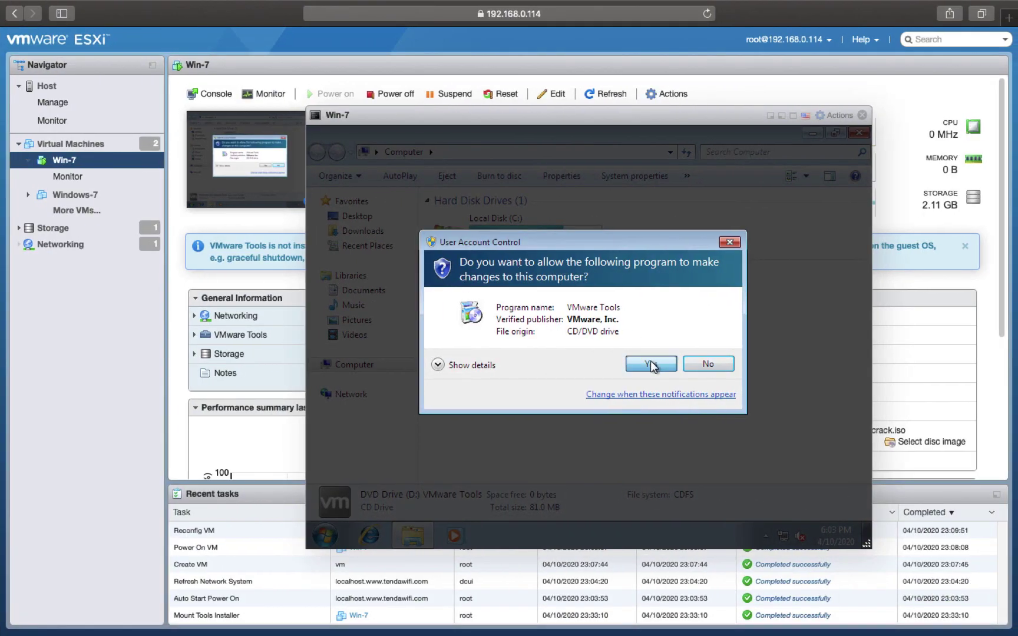
- Approve the UAC prompt and install VMware Tools with the Typical setup type
{"action": "left_click", "coordinate": [651, 363]}
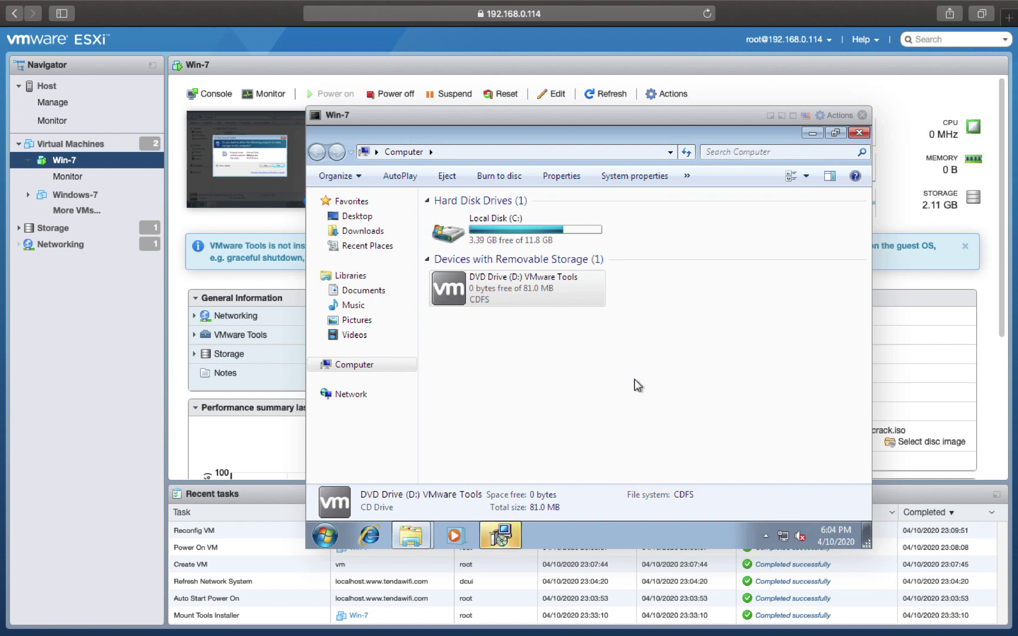
{"action": "left_click", "coordinate": [505, 538]}
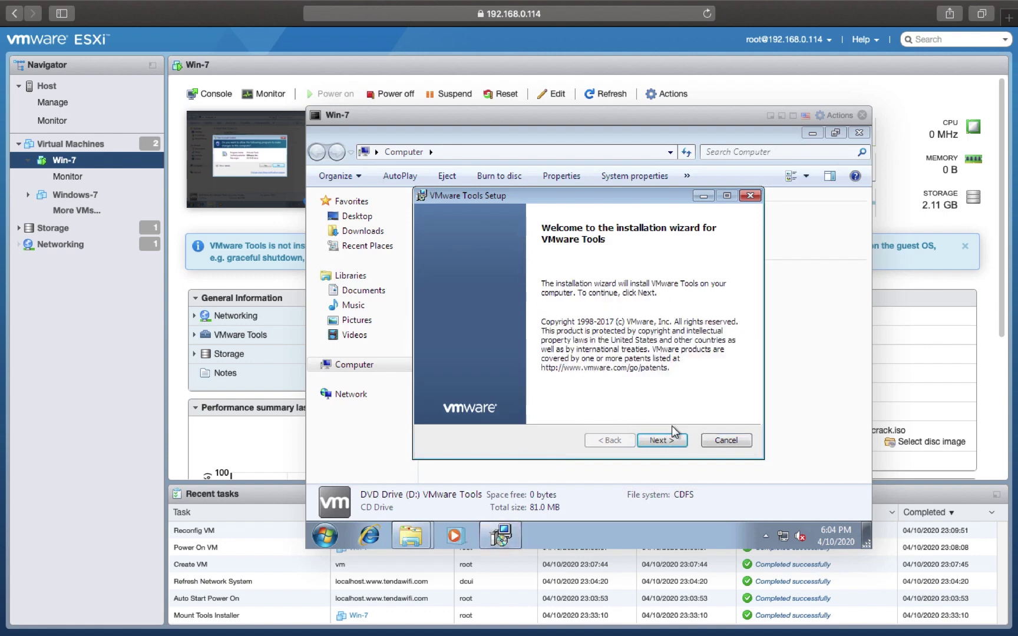
{"action": "left_click", "coordinate": [661, 440]}
{"action": "left_click", "coordinate": [661, 440]}
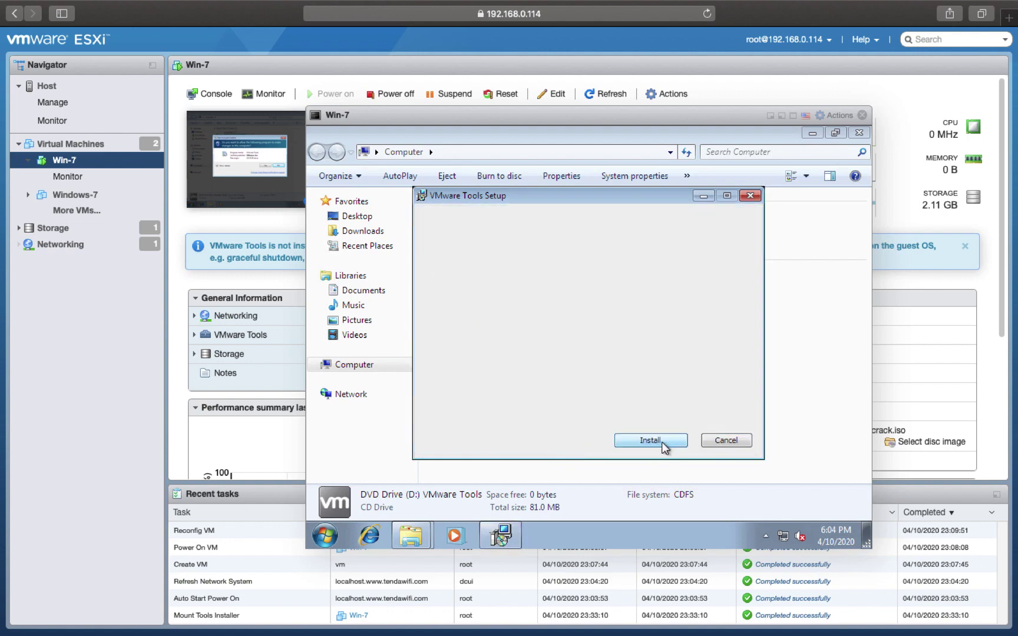
{"action": "left_click", "coordinate": [661, 443]}
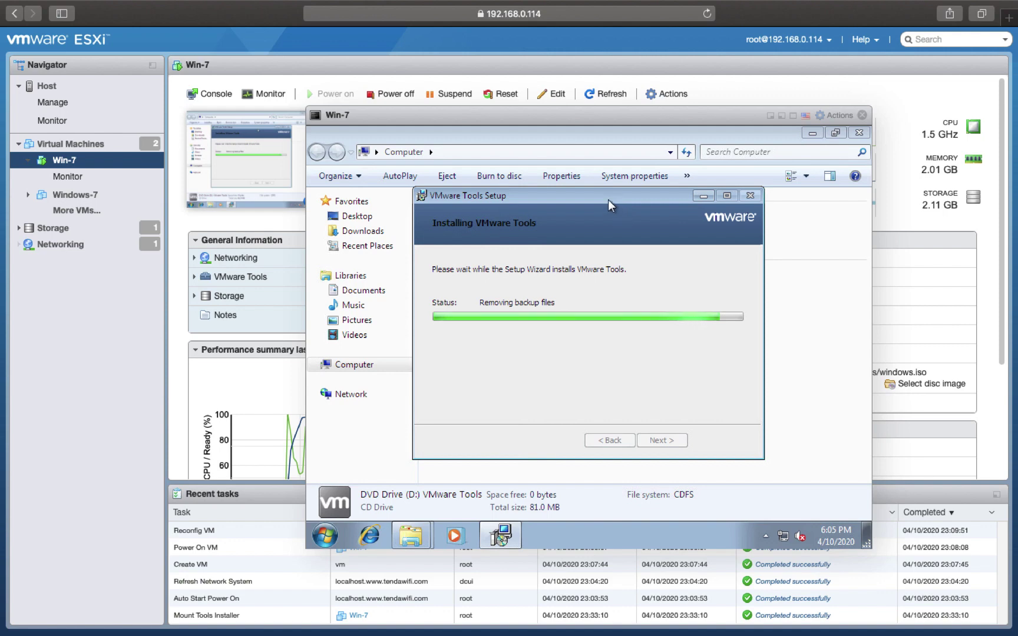
{"action": "left_click_drag", "start_coordinate": [608, 199], "coordinate": [595, 162]}
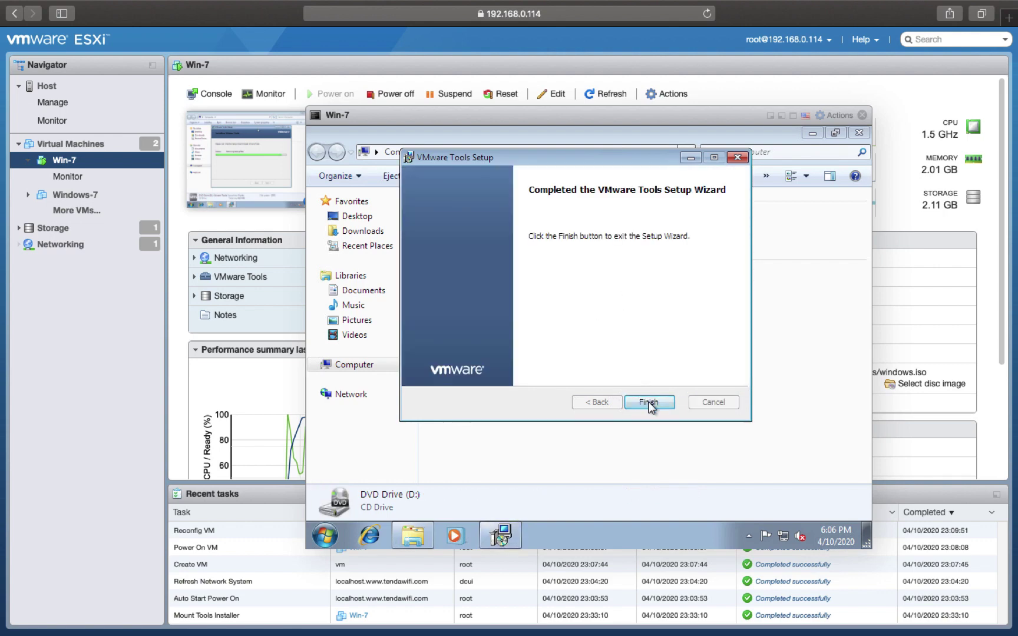
- Finish VMware Tools Setup and accept restarting the Win-7 guest to apply it
{"action": "left_click", "coordinate": [646, 401]}
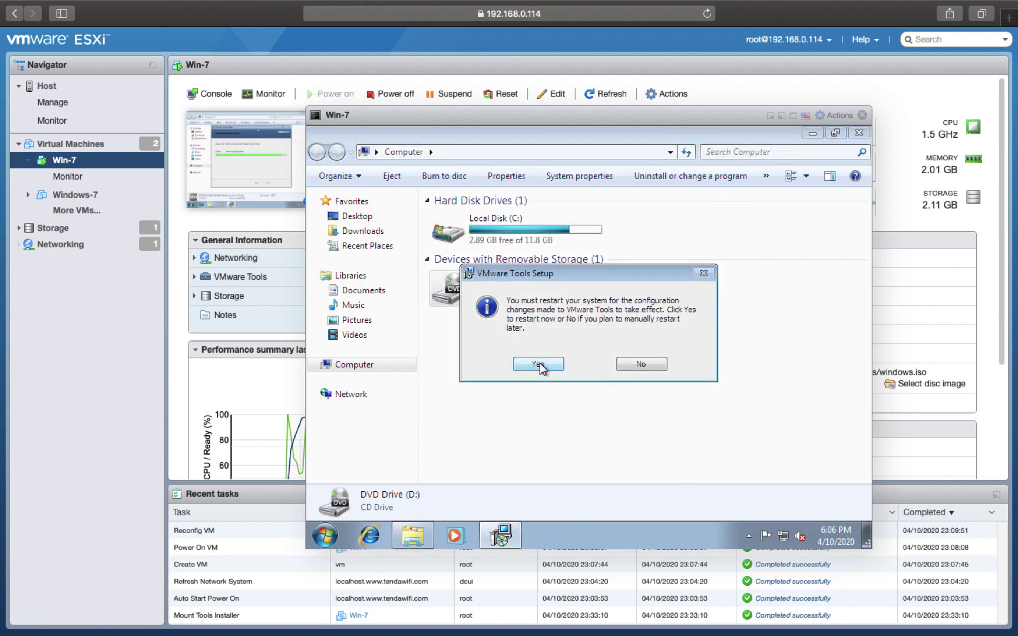
{"action": "left_click", "coordinate": [539, 365]}
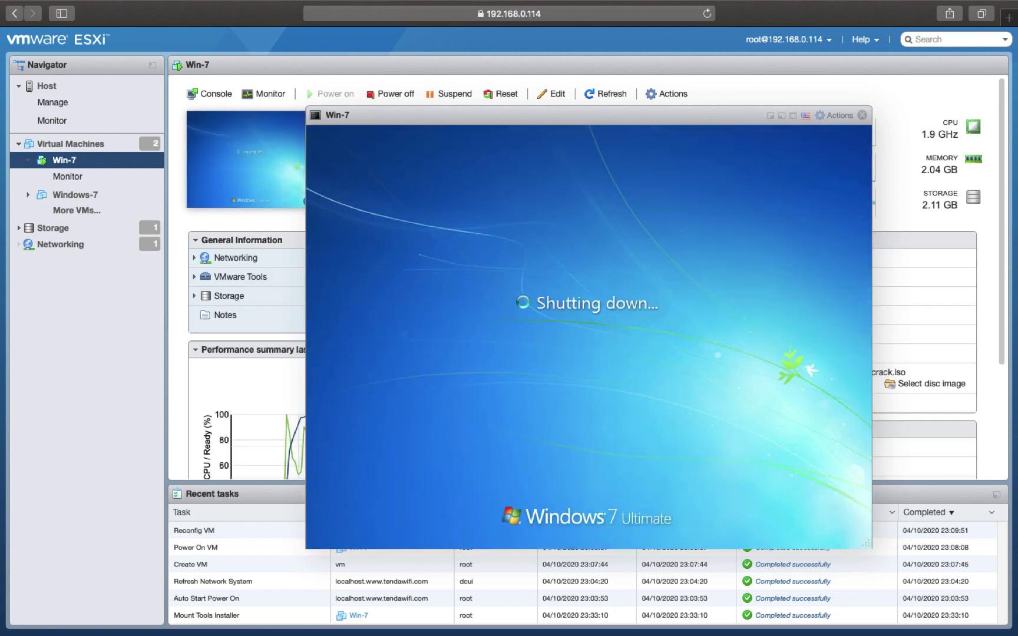
{"action": "key", "text": "ctrl+Left"}
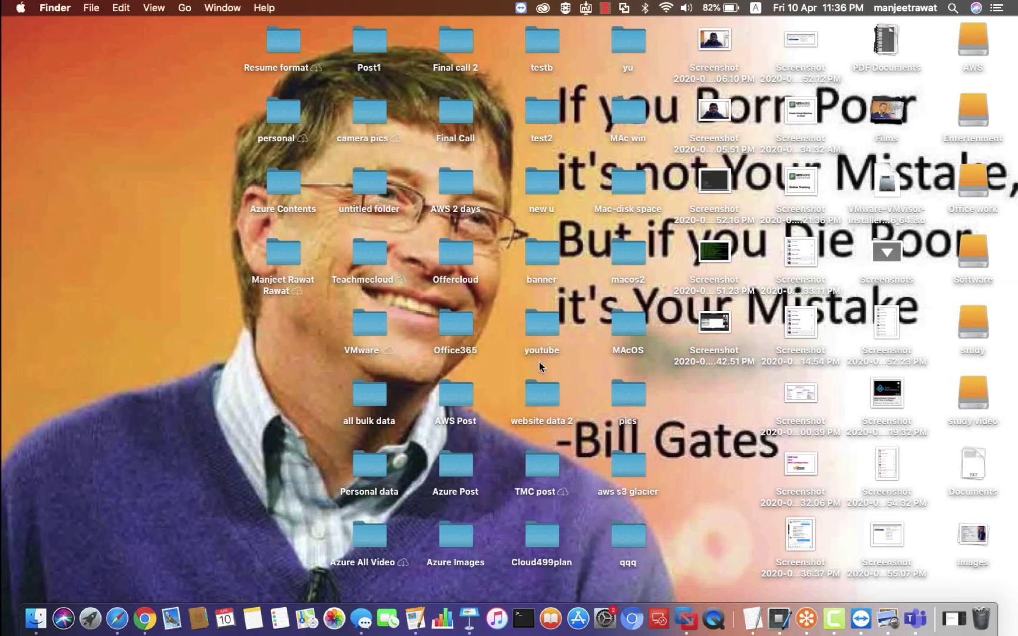
{"action": "right_click", "coordinate": [834, 620]}
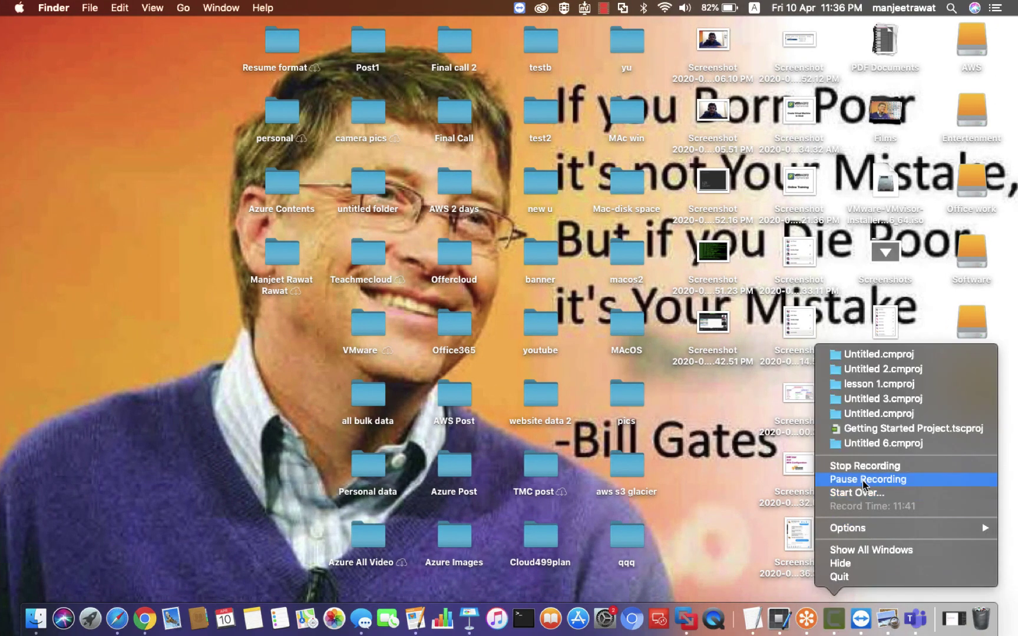